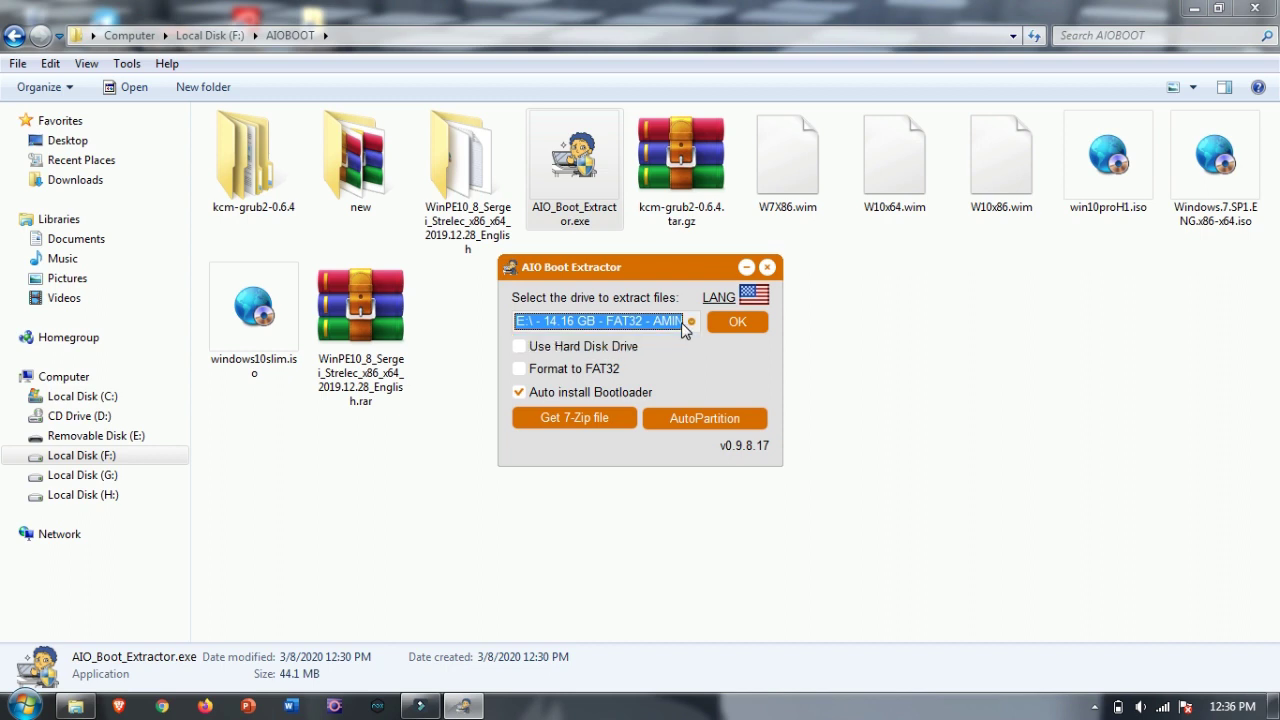
left_click(524, 350)
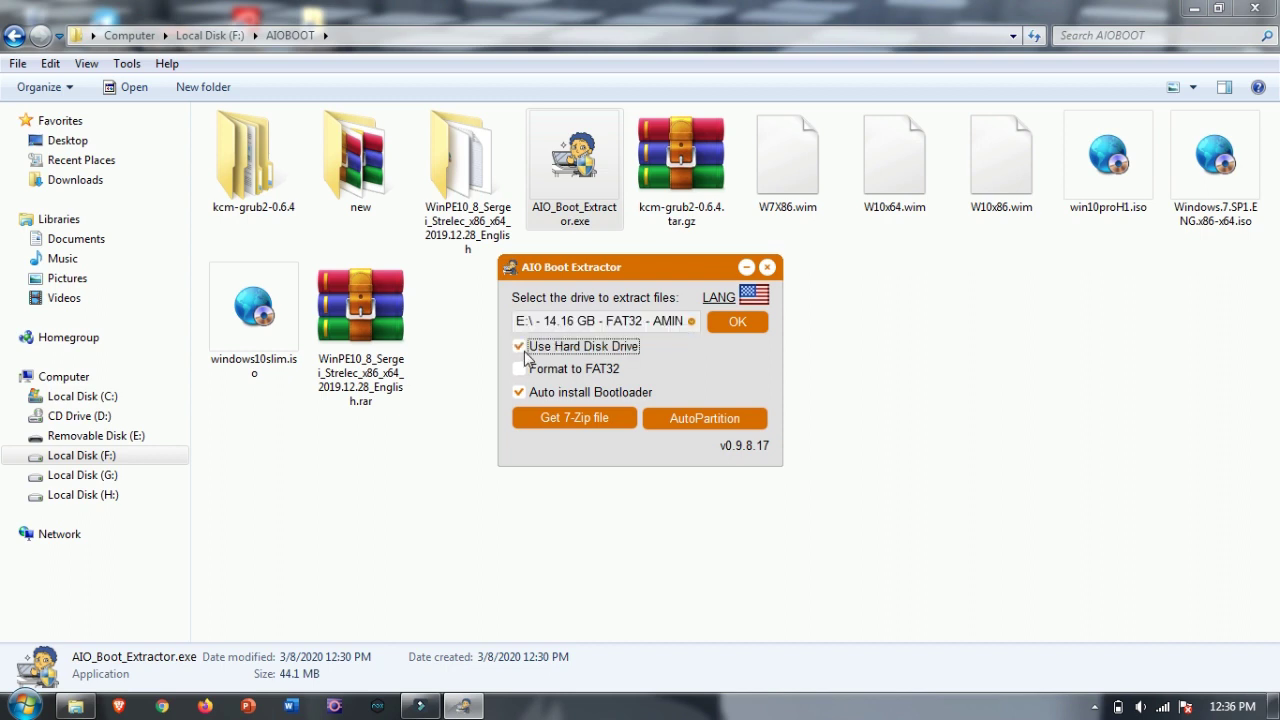
left_click(572, 324)
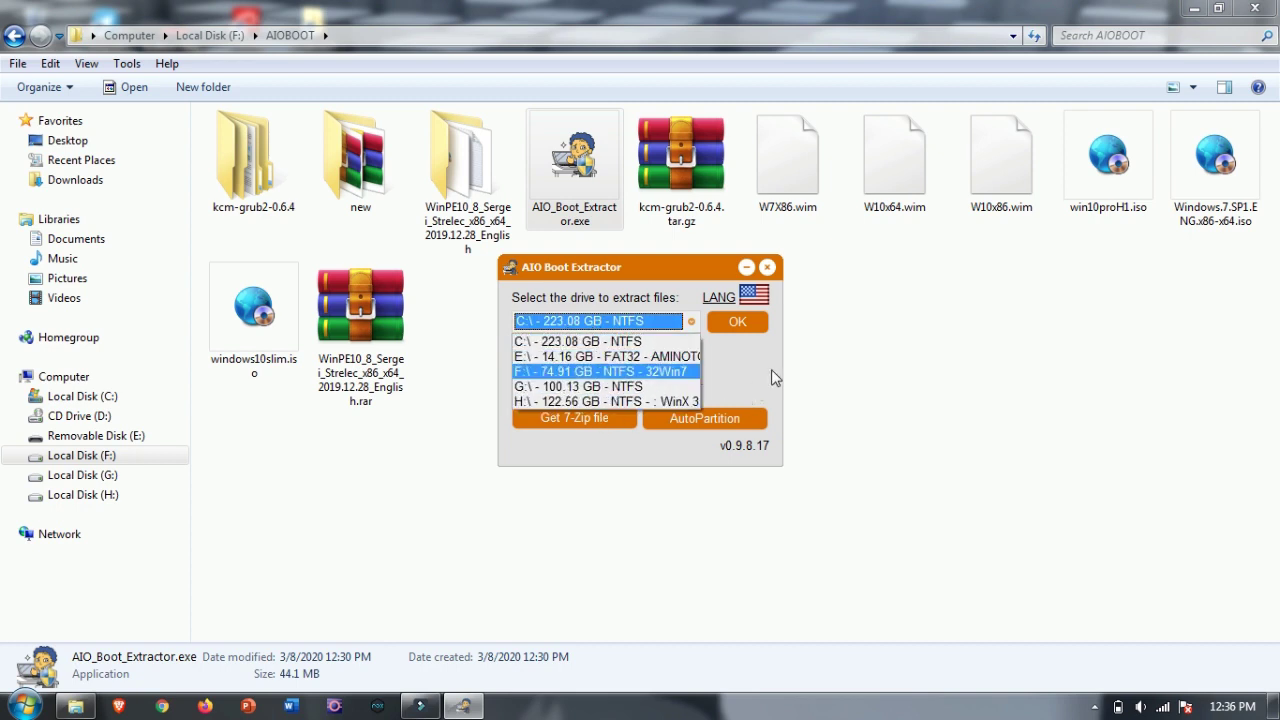
left_click(771, 372)
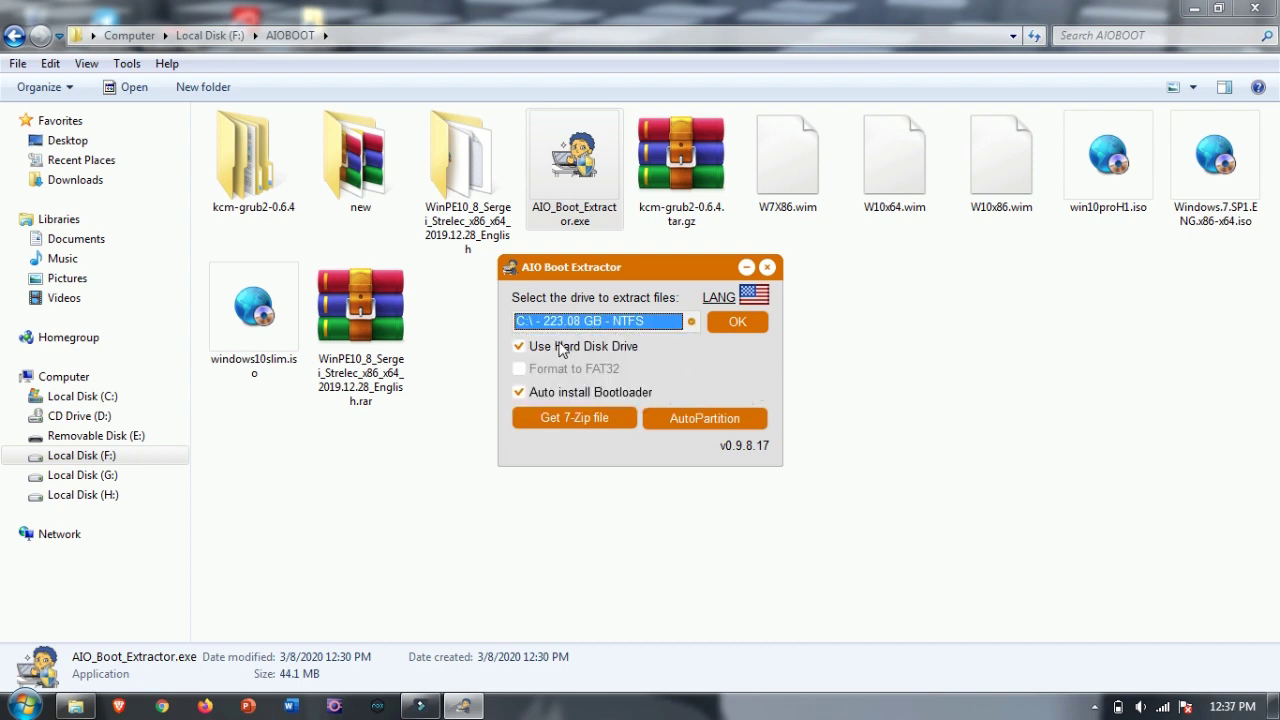
left_click(561, 348)
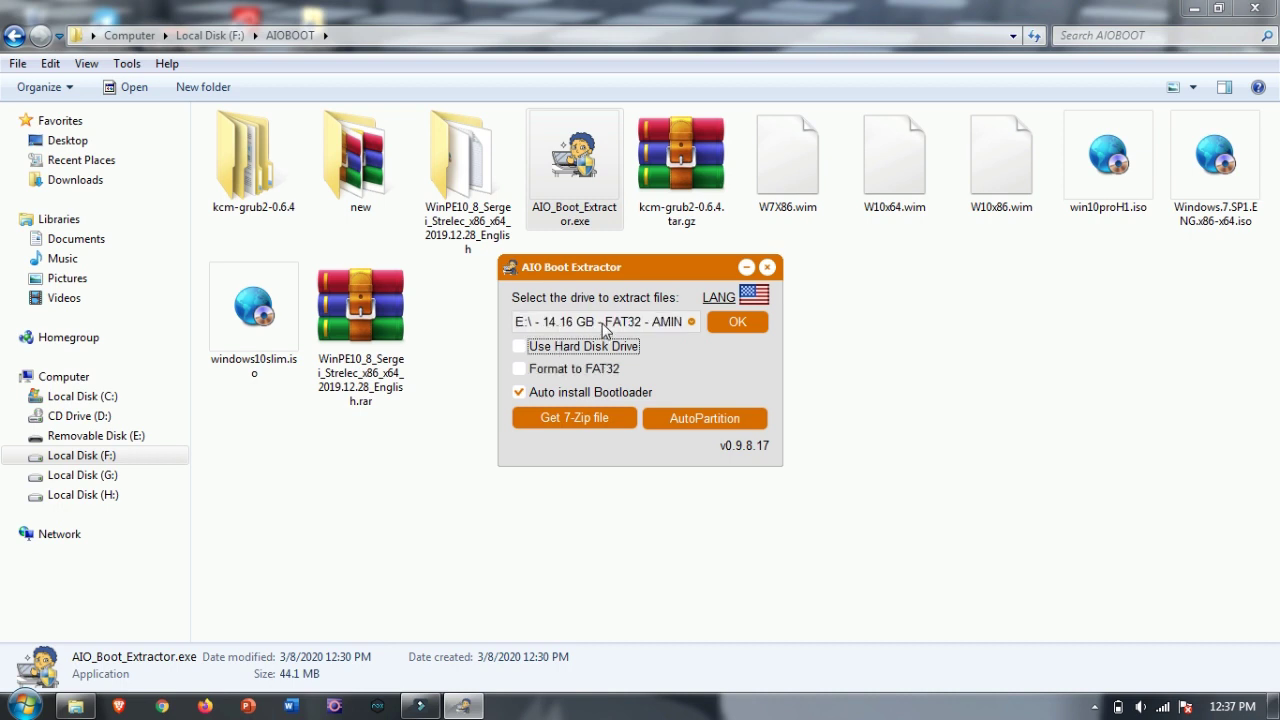
Choose the 14.16 GB E: drive for extraction and enable formatting it to FAT32, accepting the data loss.
left_click(600, 323)
left_click(600, 325)
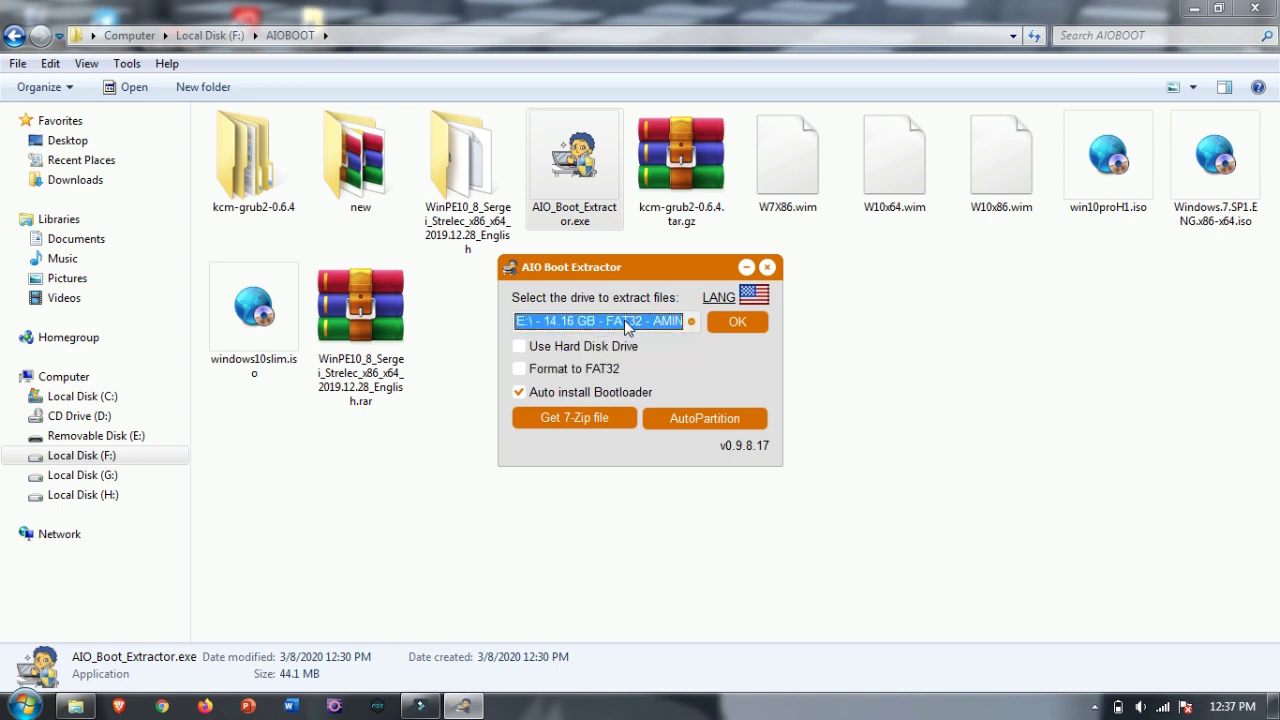
left_click(519, 370)
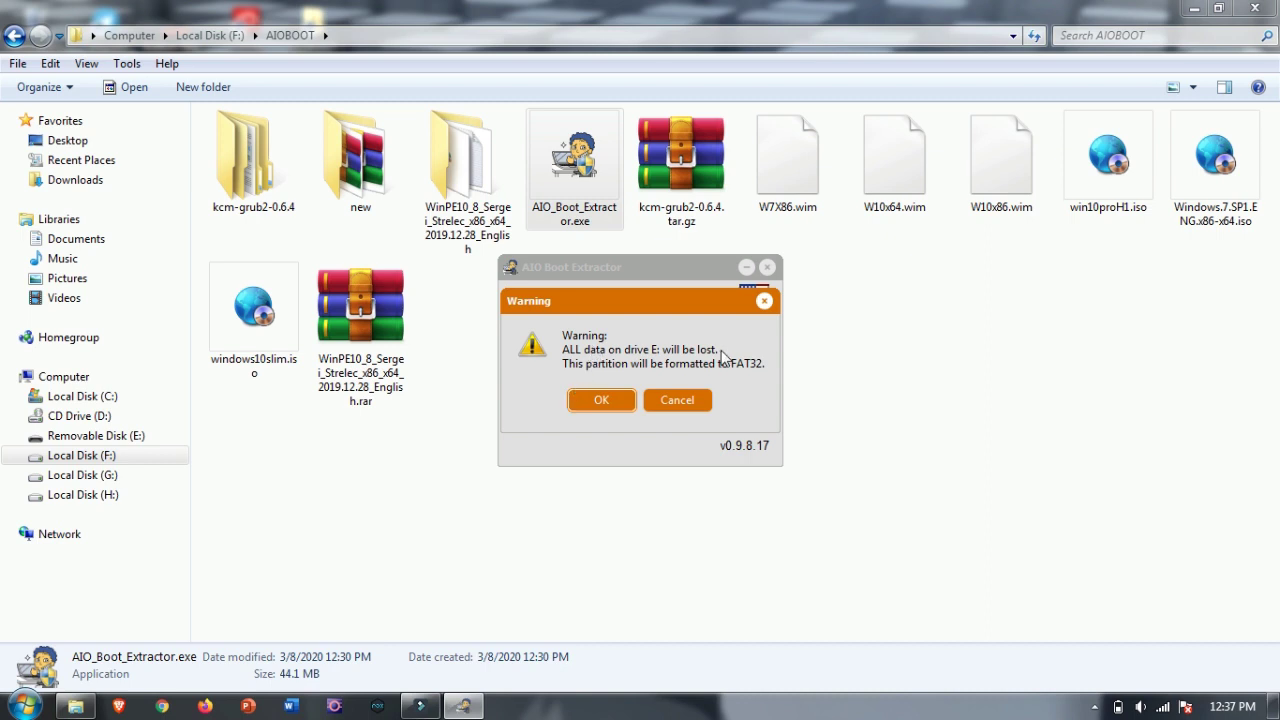
left_click(601, 400)
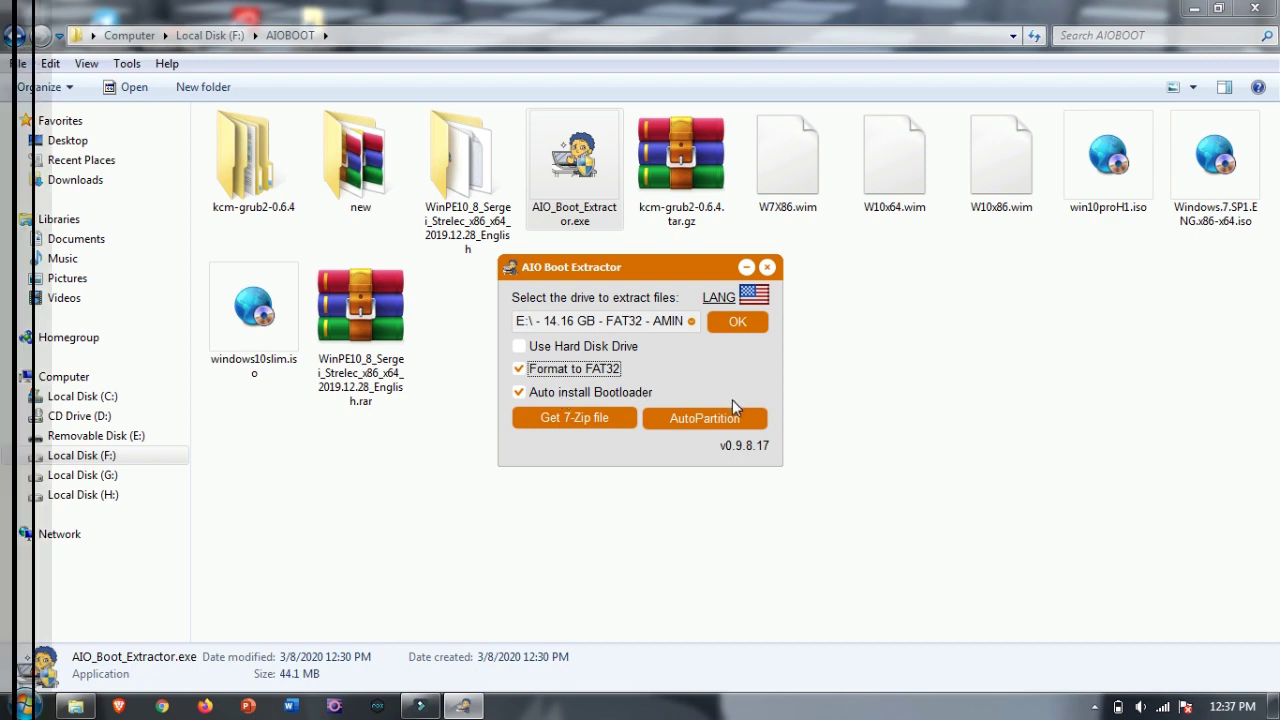
Set up AutoPartition for the Patriot Memory USB disk with the FAT32 & NTFS/exFAT layout, using NTFS for the second partition.
left_click(715, 418)
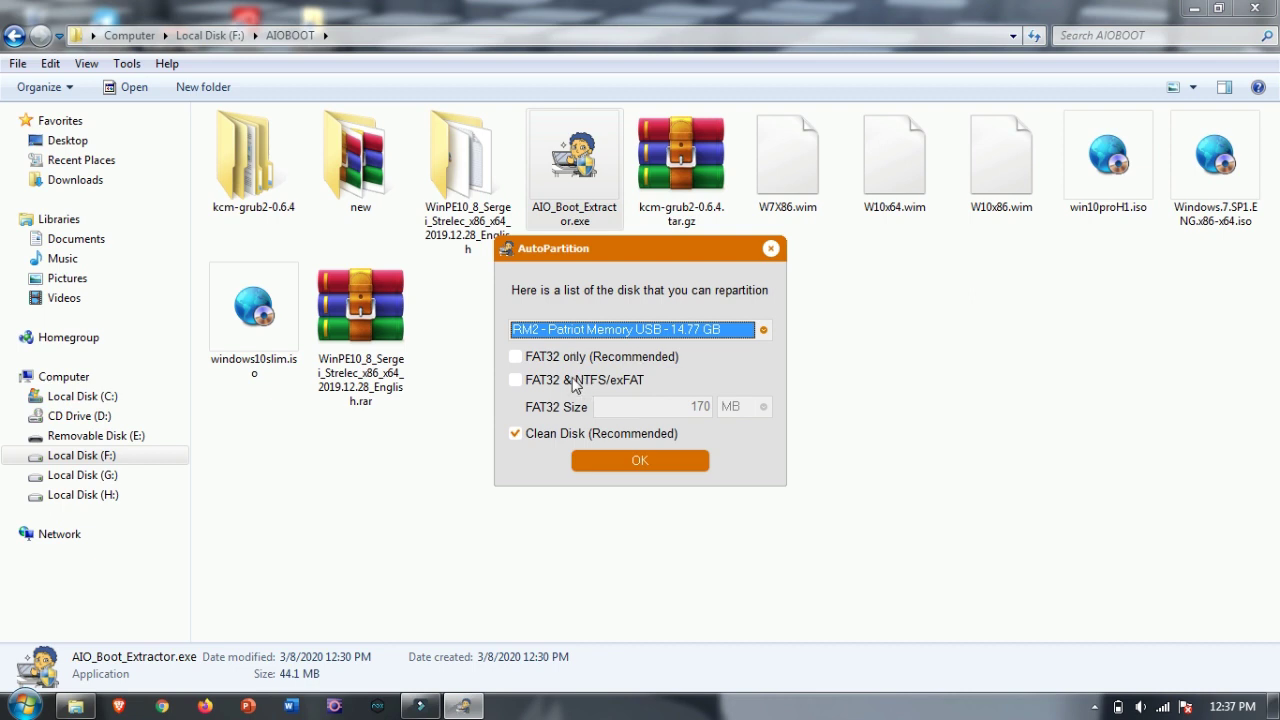
left_click(592, 331)
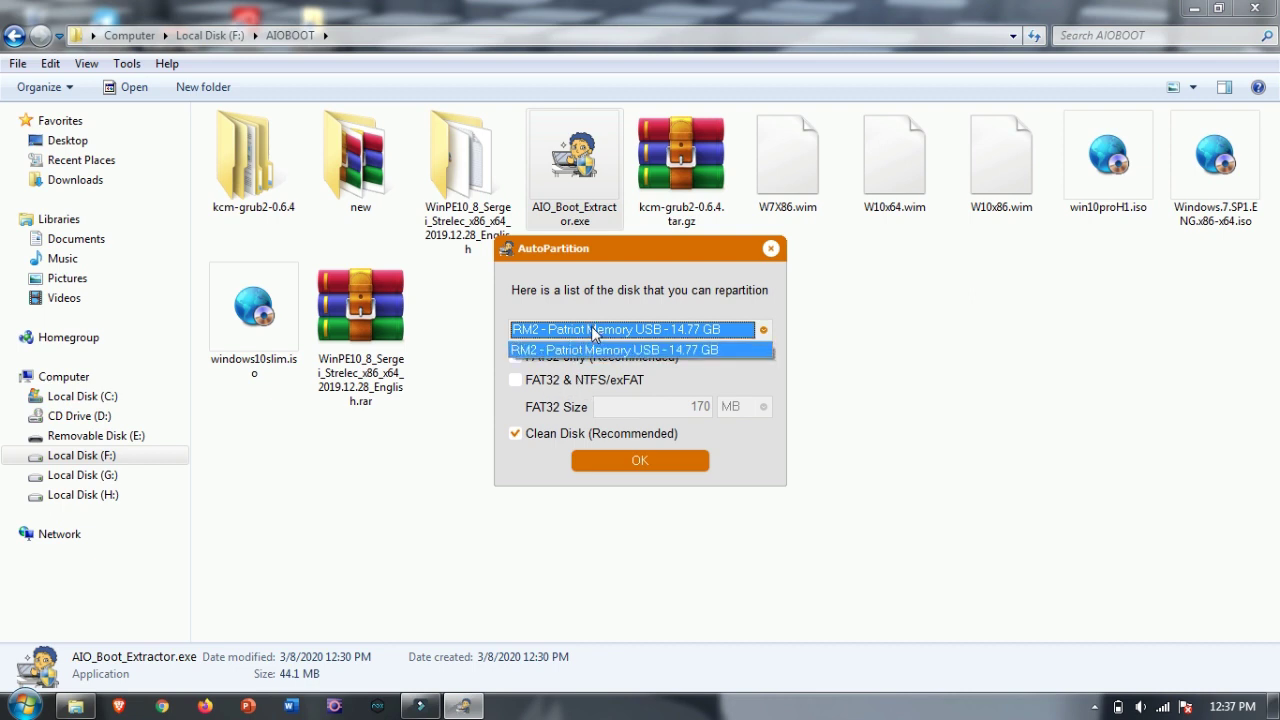
left_click(592, 332)
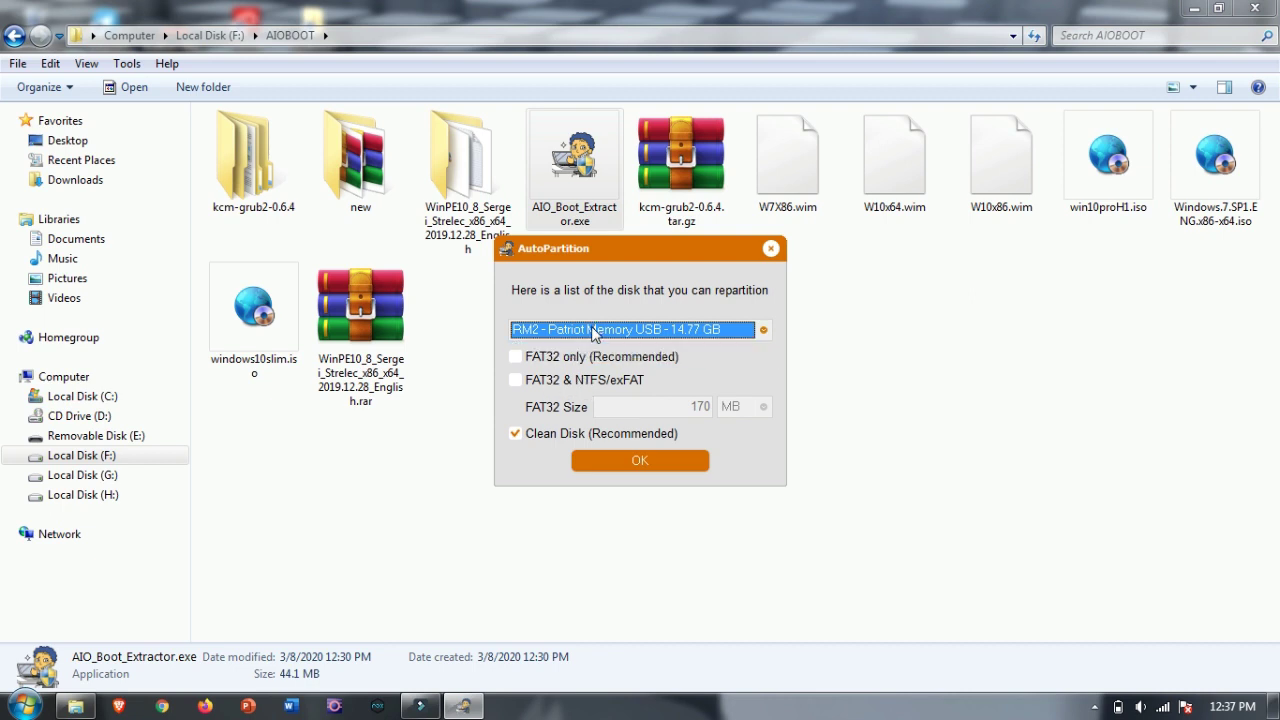
left_click(525, 381)
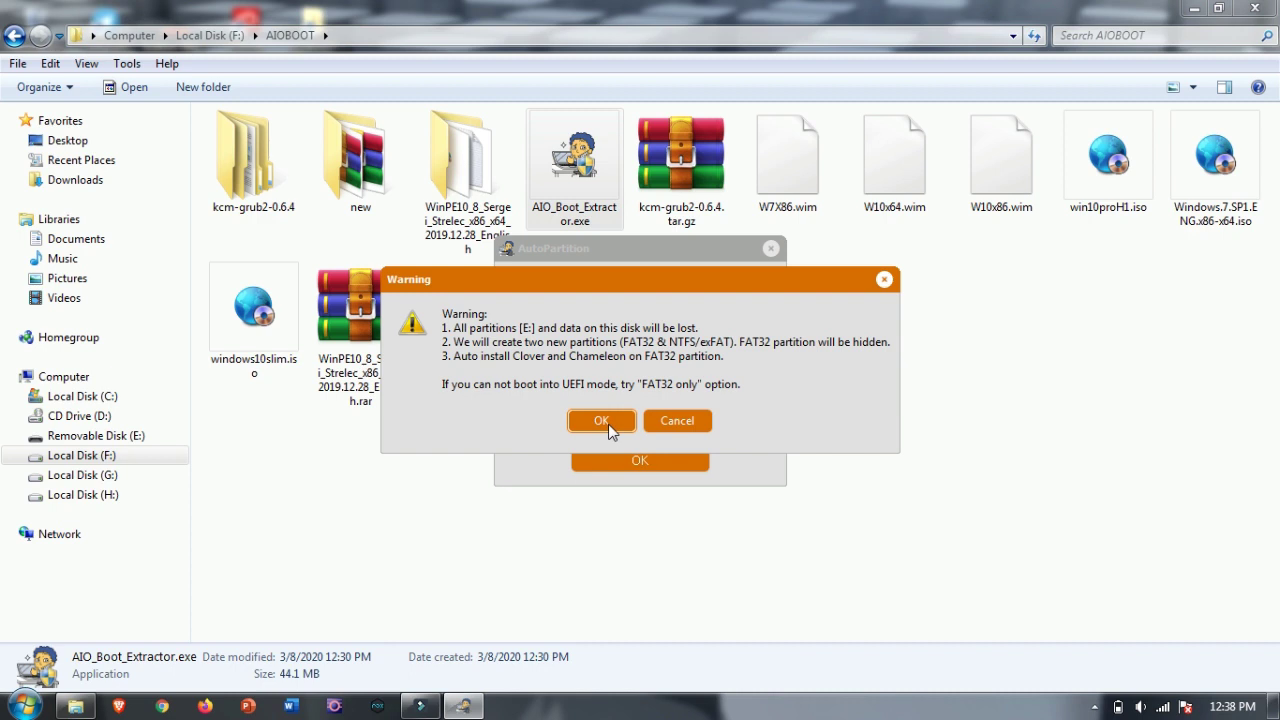
left_click(608, 424)
left_click(604, 421)
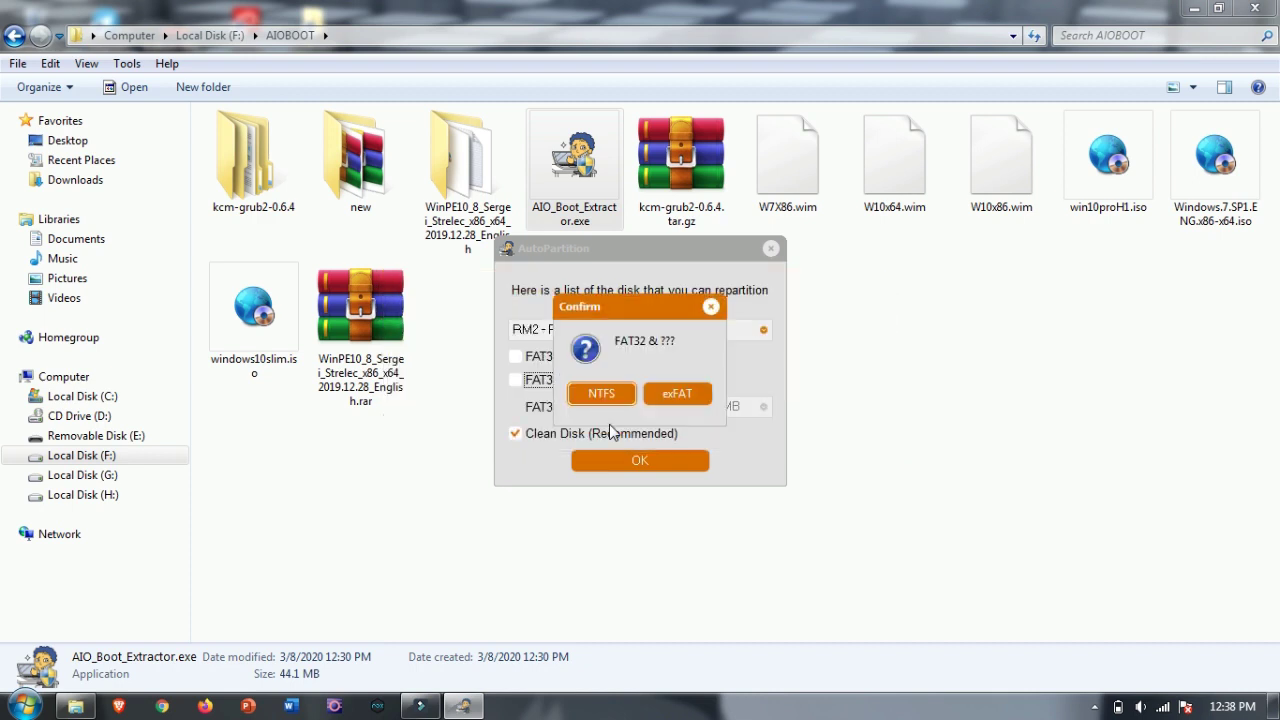
left_click_drag(693, 296, 910, 234)
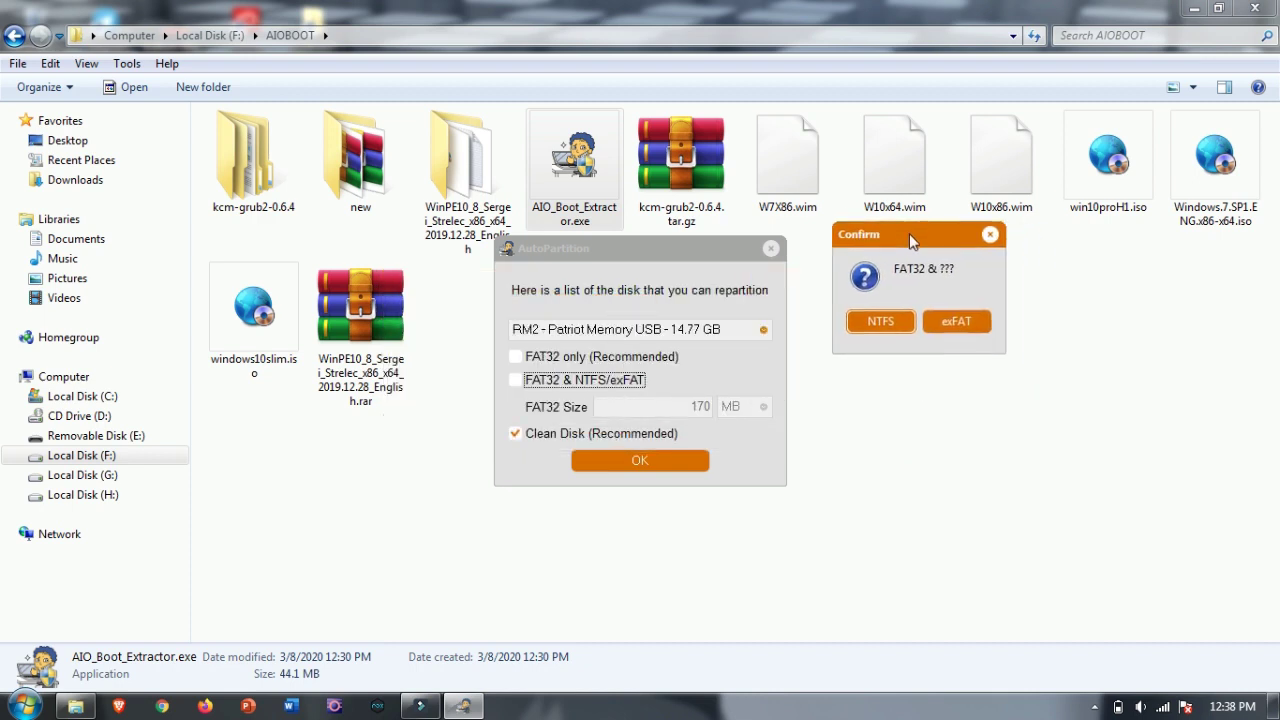
left_click(889, 323)
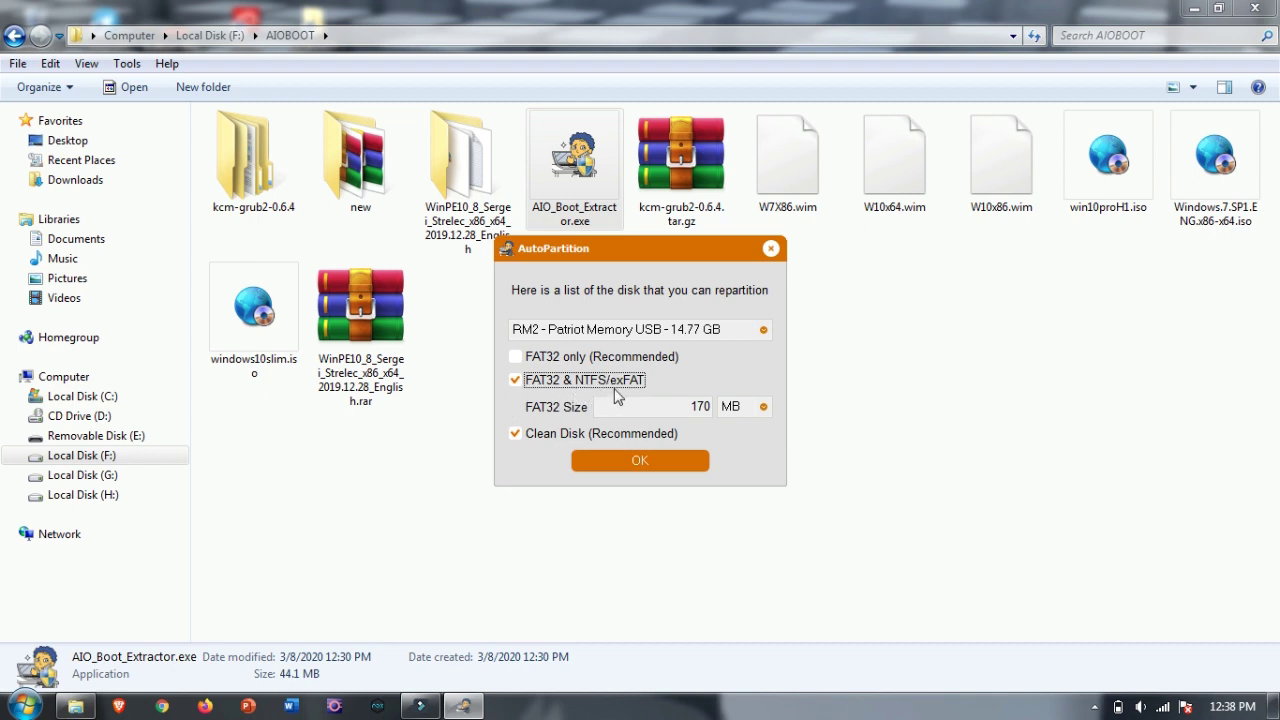
Run the USB disk repartitioning with a 170 MB FAT32 partition and agree to erase all its data.
left_click(640, 410)
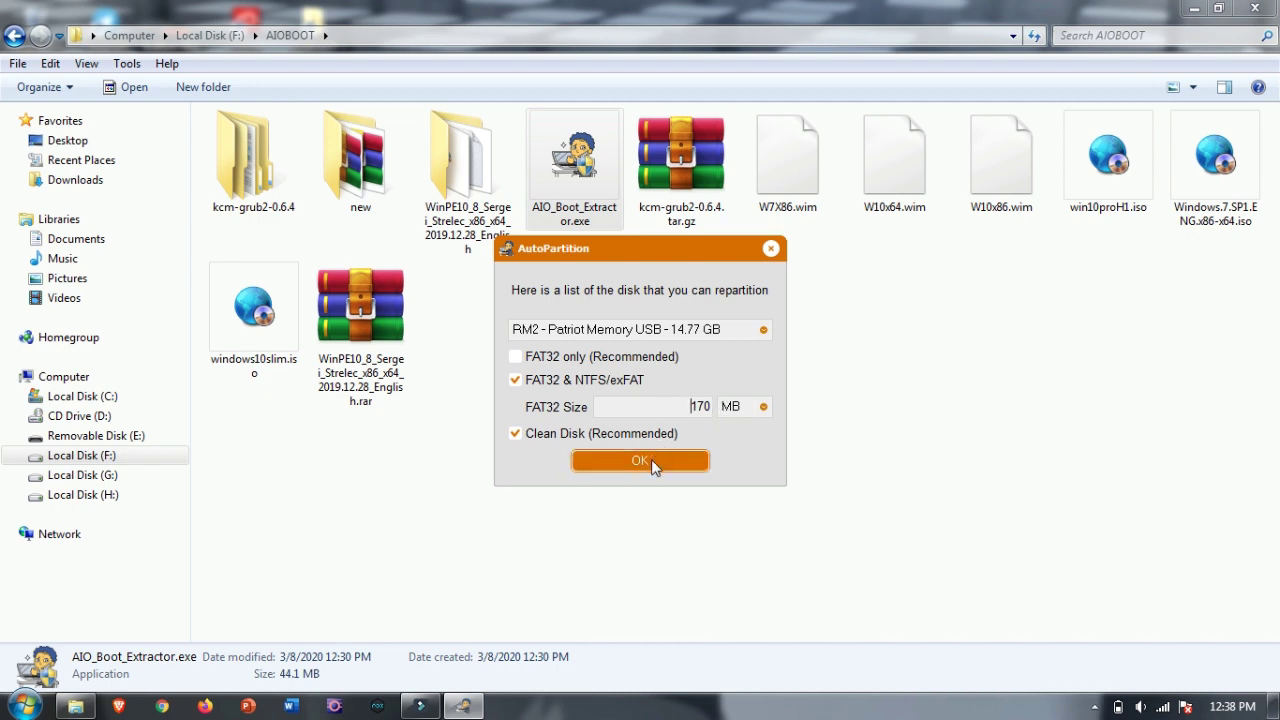
left_click(651, 459)
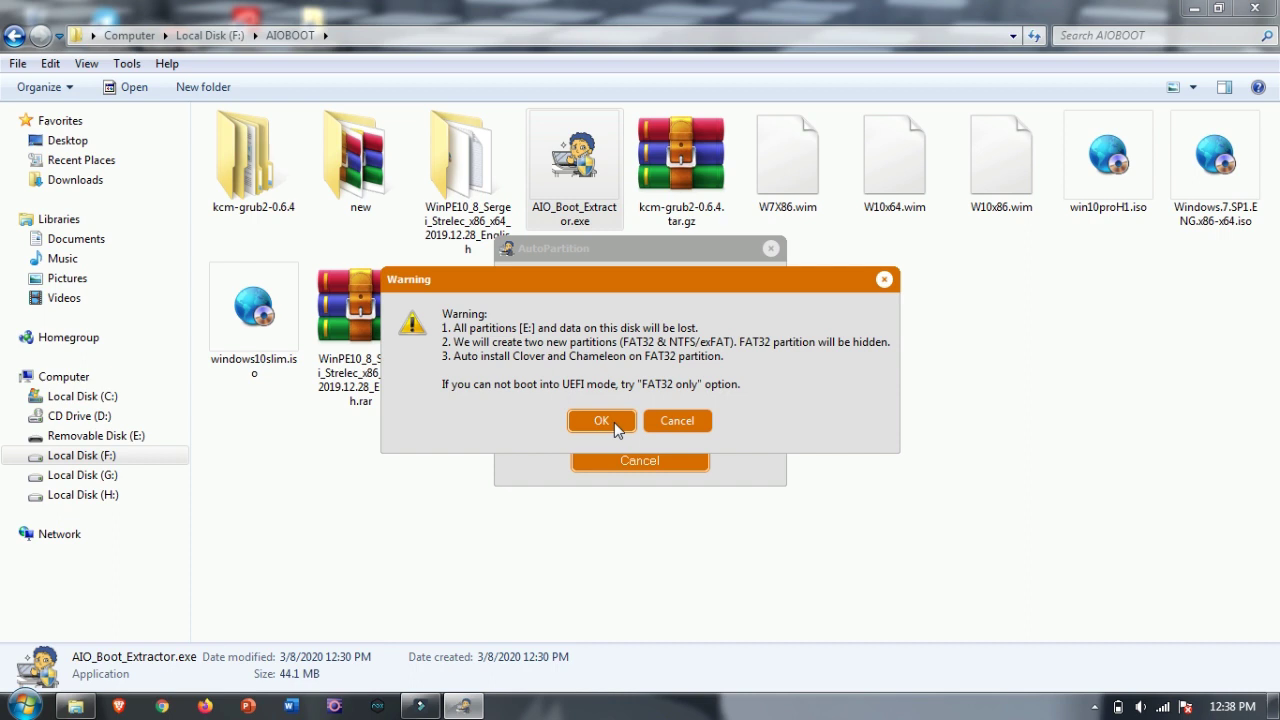
left_click(614, 422)
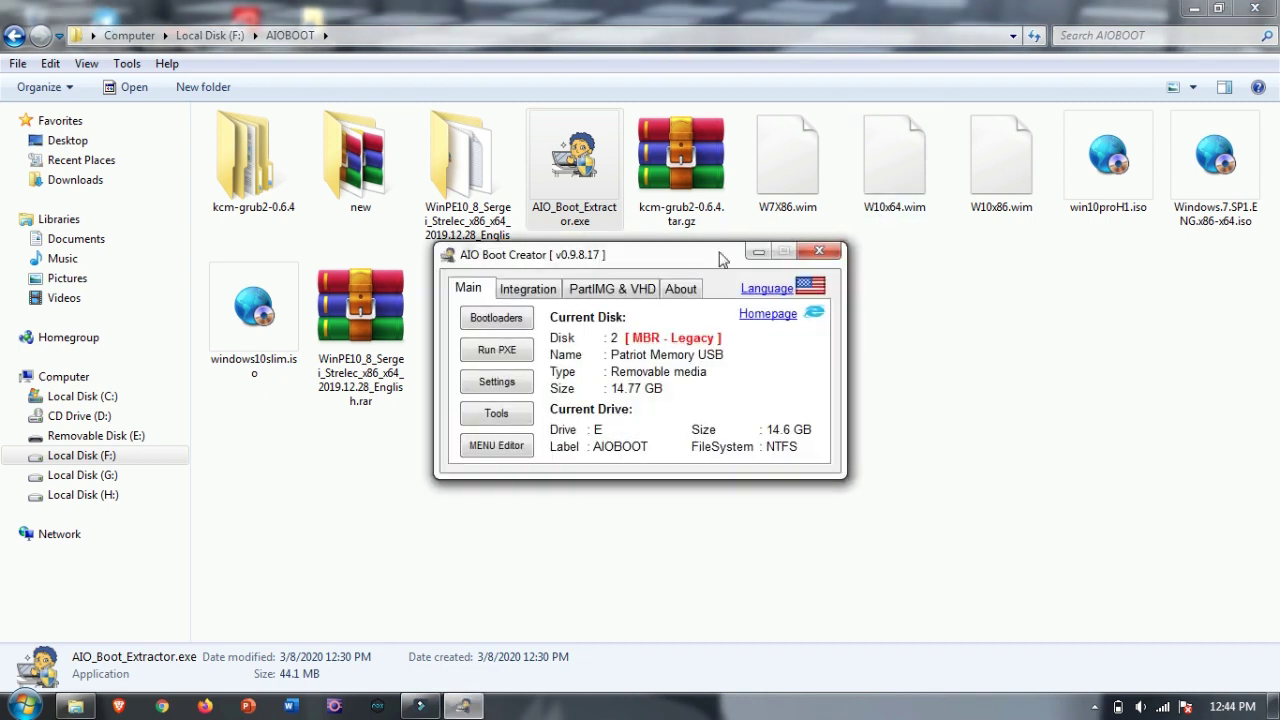
Select the Windows pack for integration with the Windows 7/8.1/10/Server Setup type.
left_click_drag(614, 258, 666, 348)
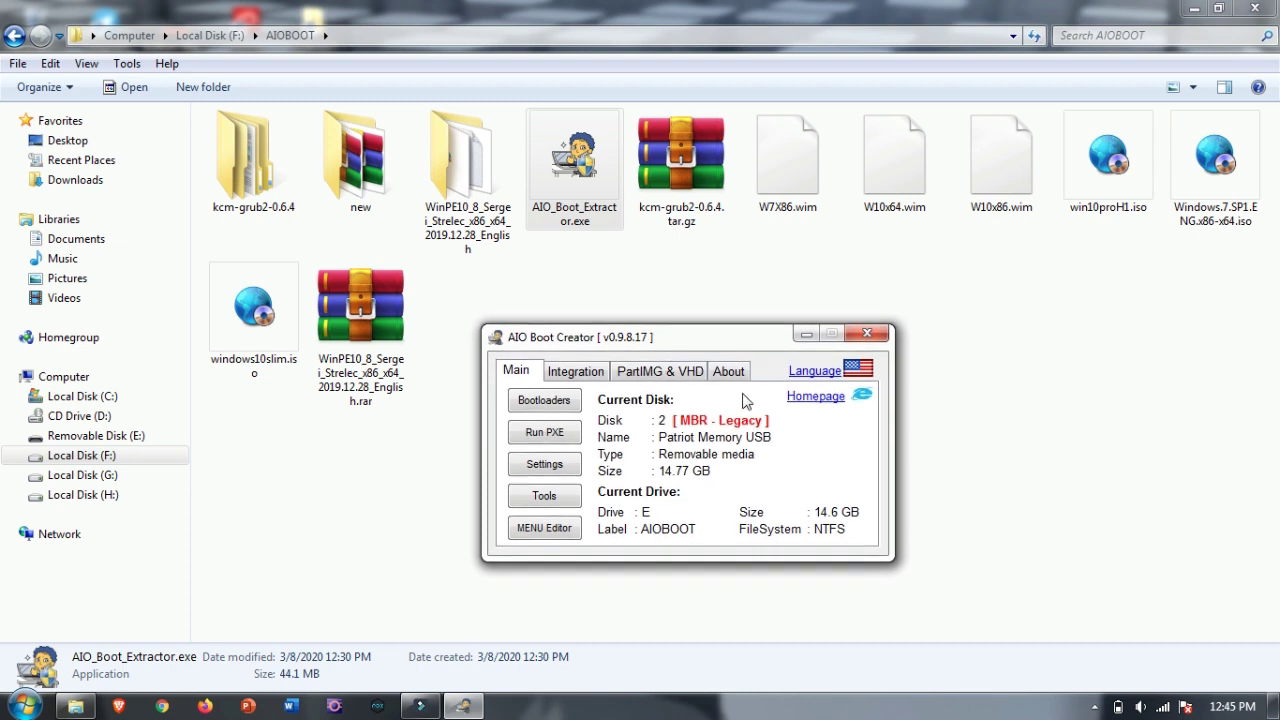
left_click(580, 372)
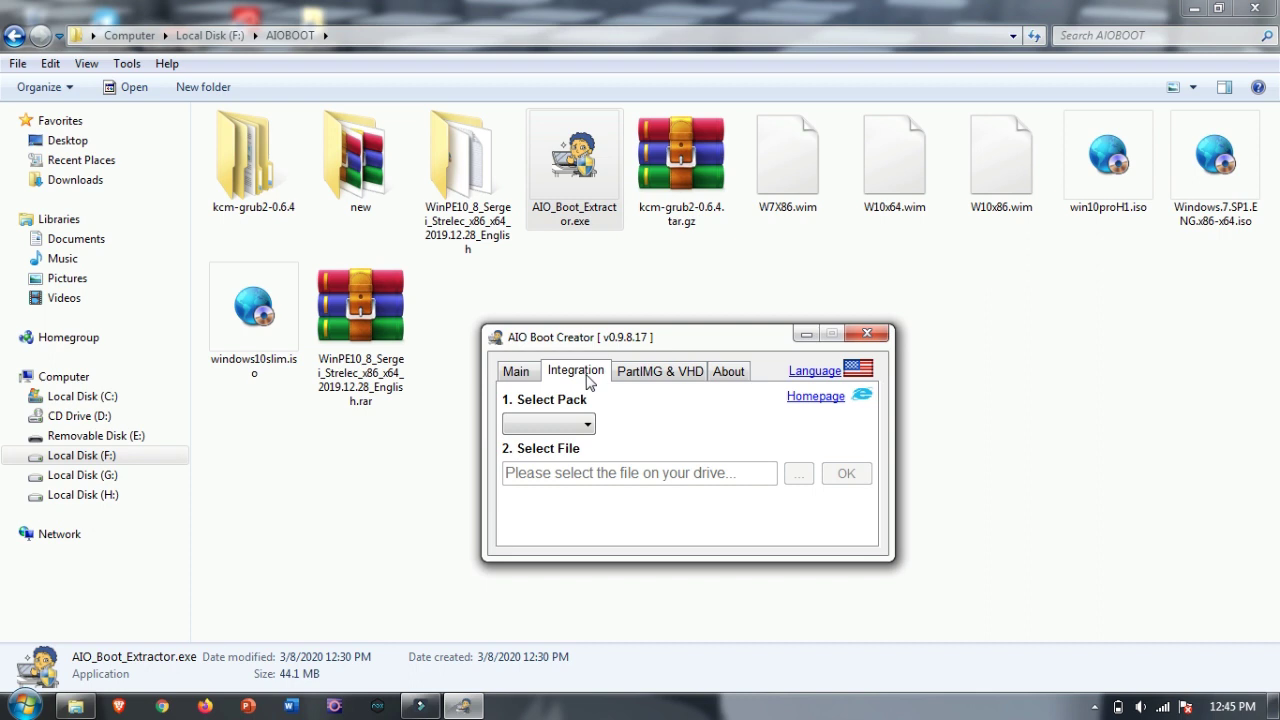
left_click(585, 427)
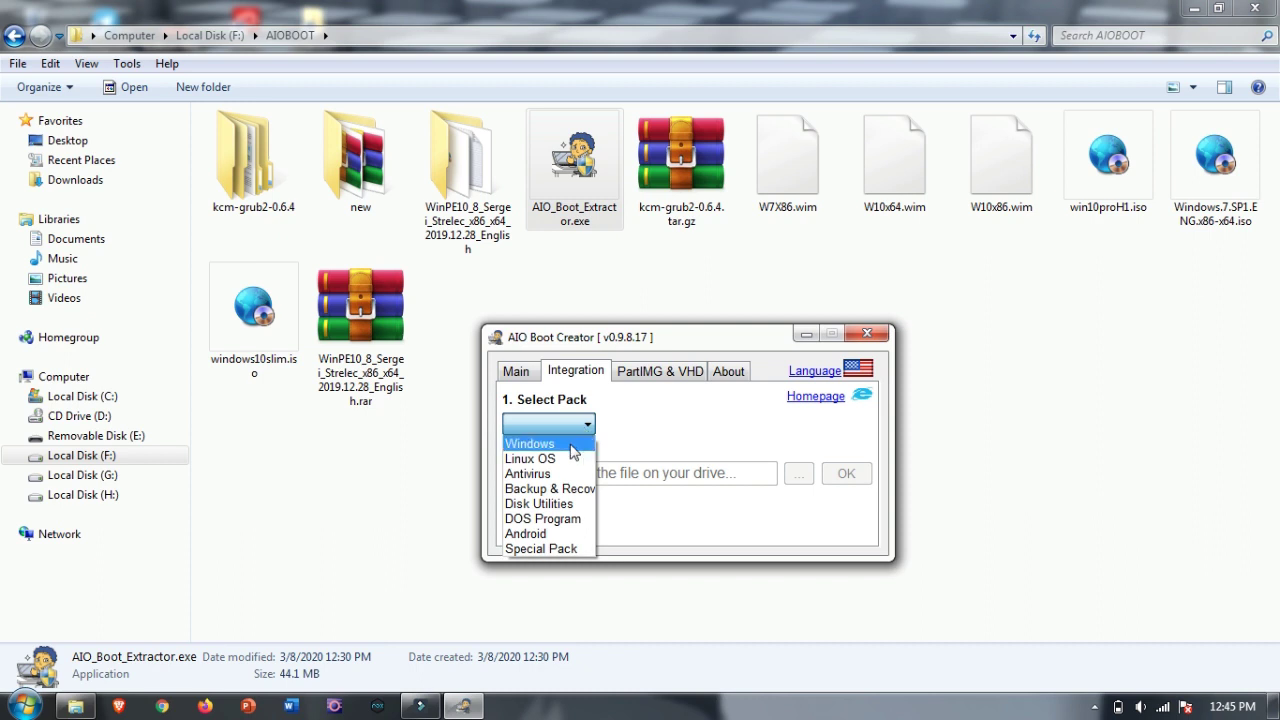
left_click(572, 447)
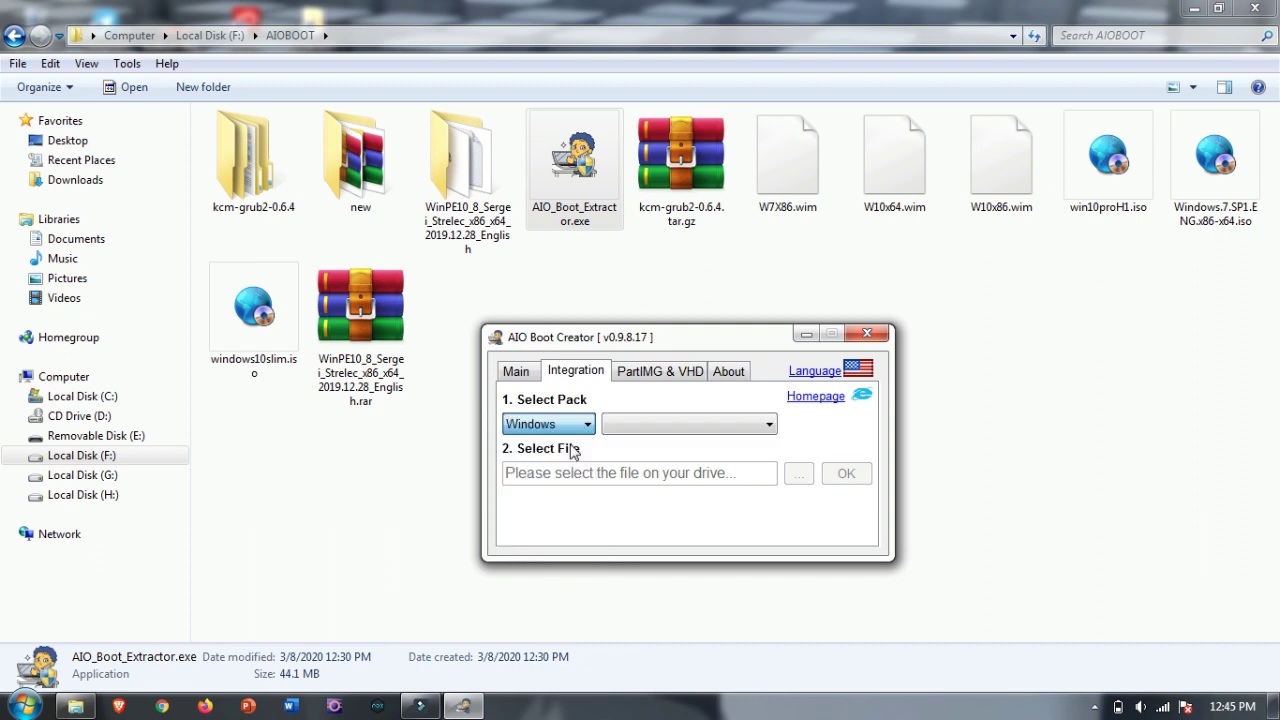
left_click(740, 430)
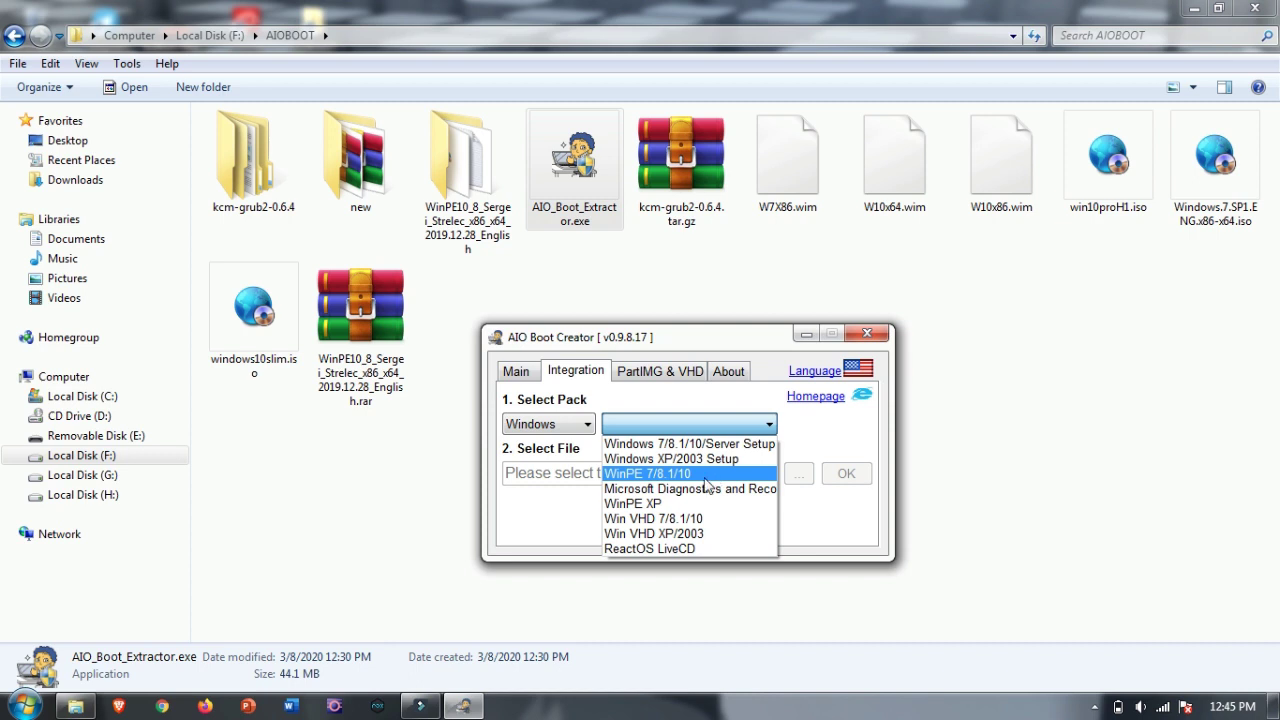
key("Up")
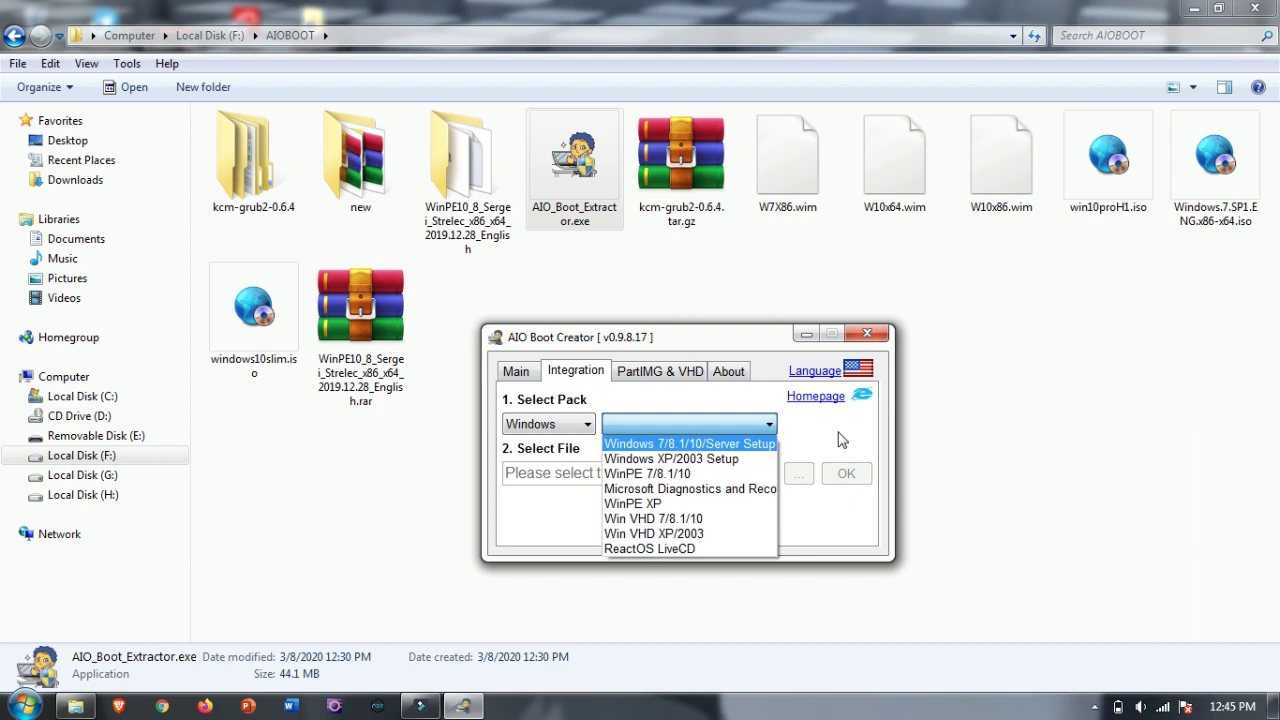
left_click(712, 446)
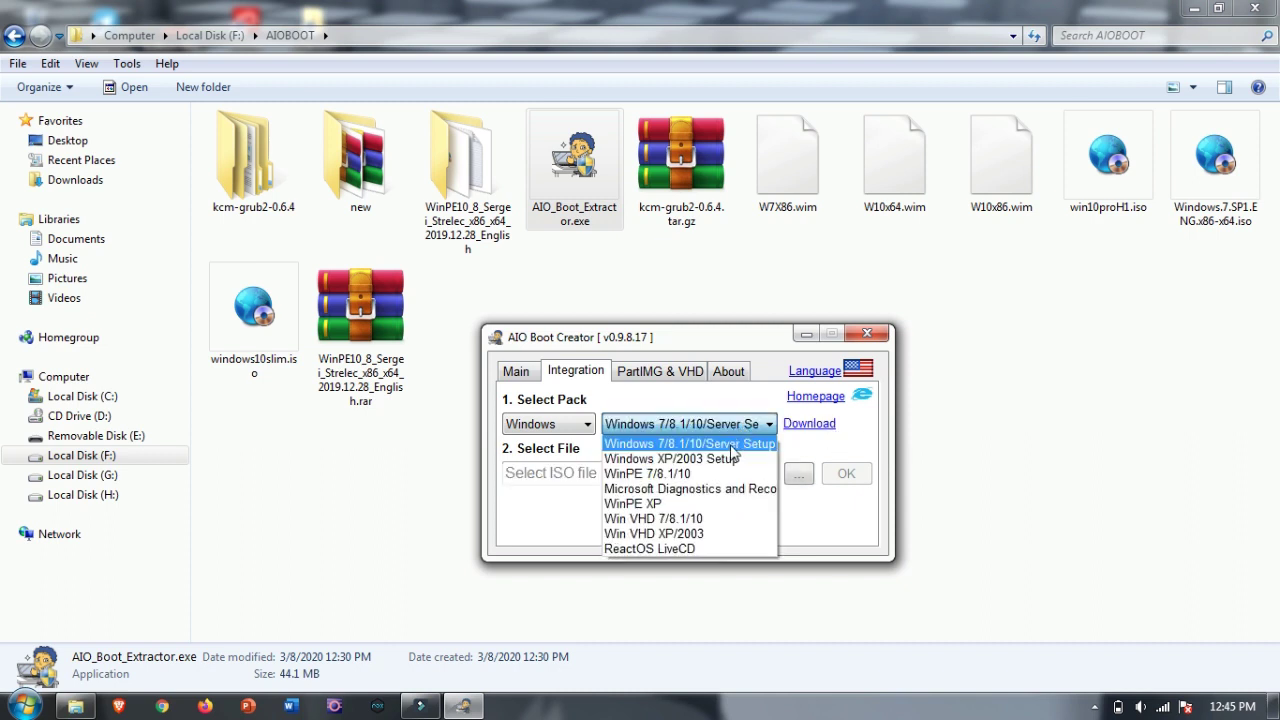
left_click(731, 447)
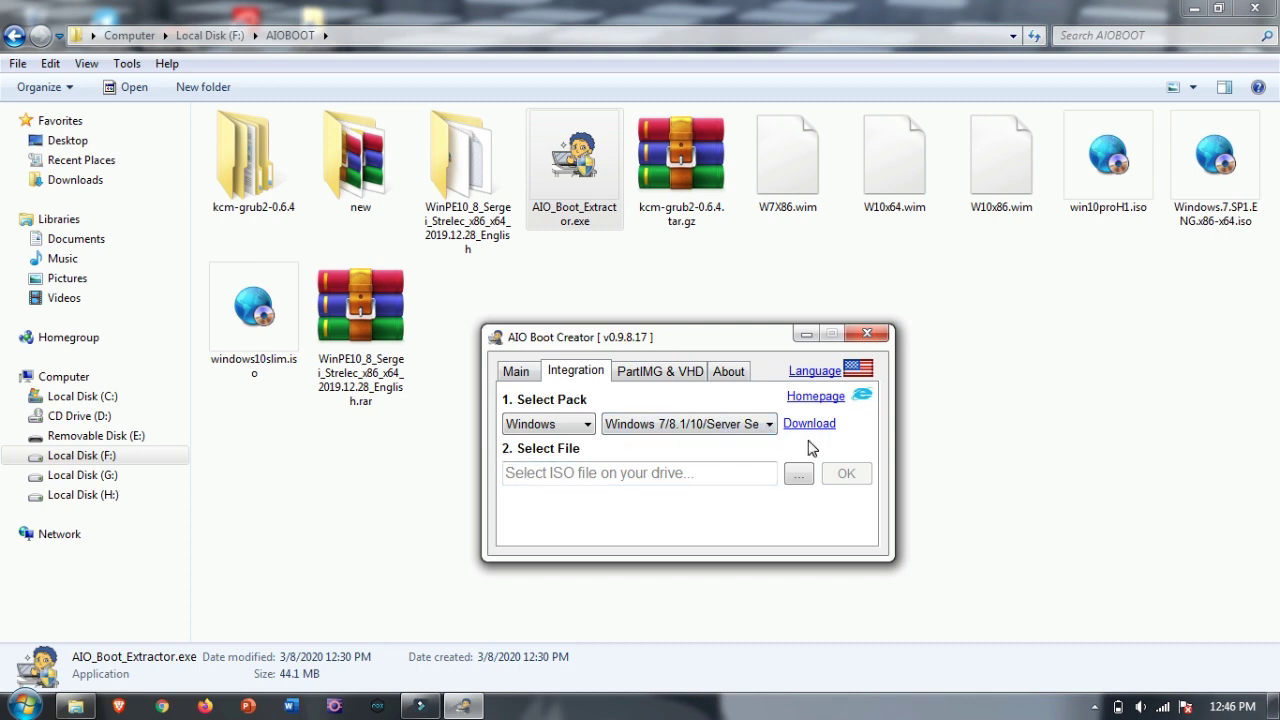
Load windows10slim.iso from the AIOBOOT folder on drive F: as the file to integrate.
left_click(804, 479)
left_click(800, 477)
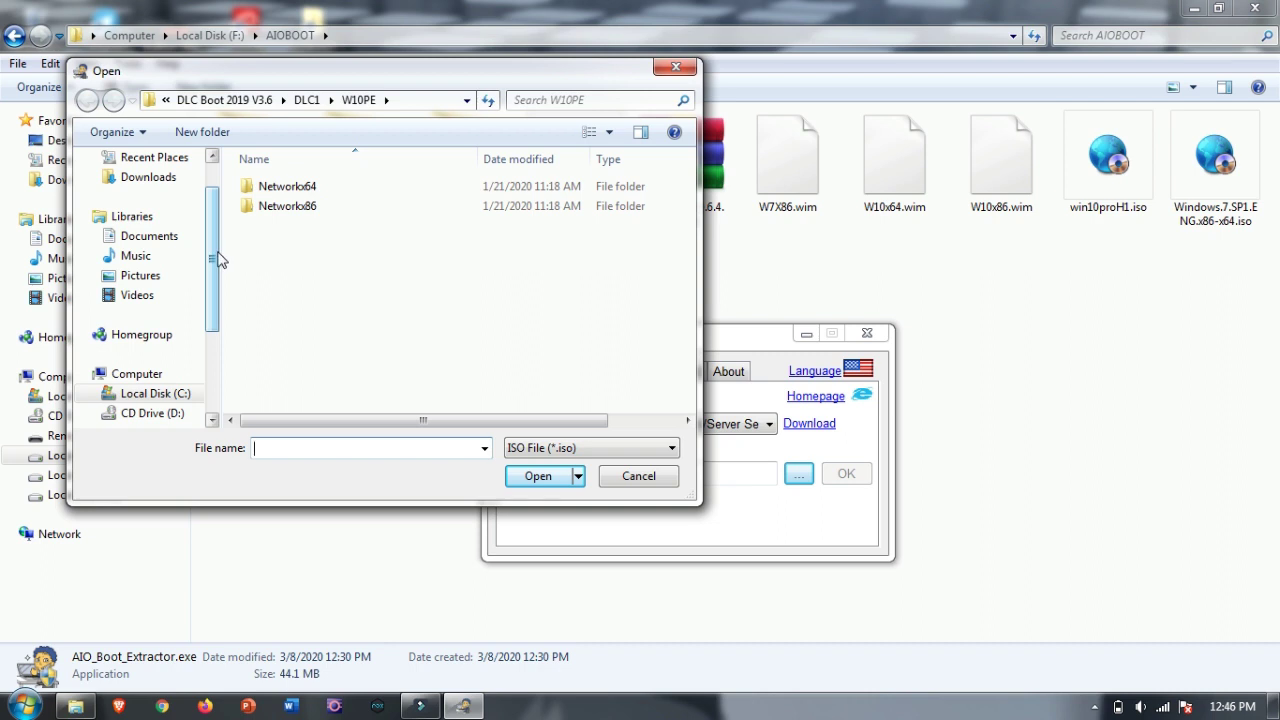
left_click_drag(220, 262, 215, 315)
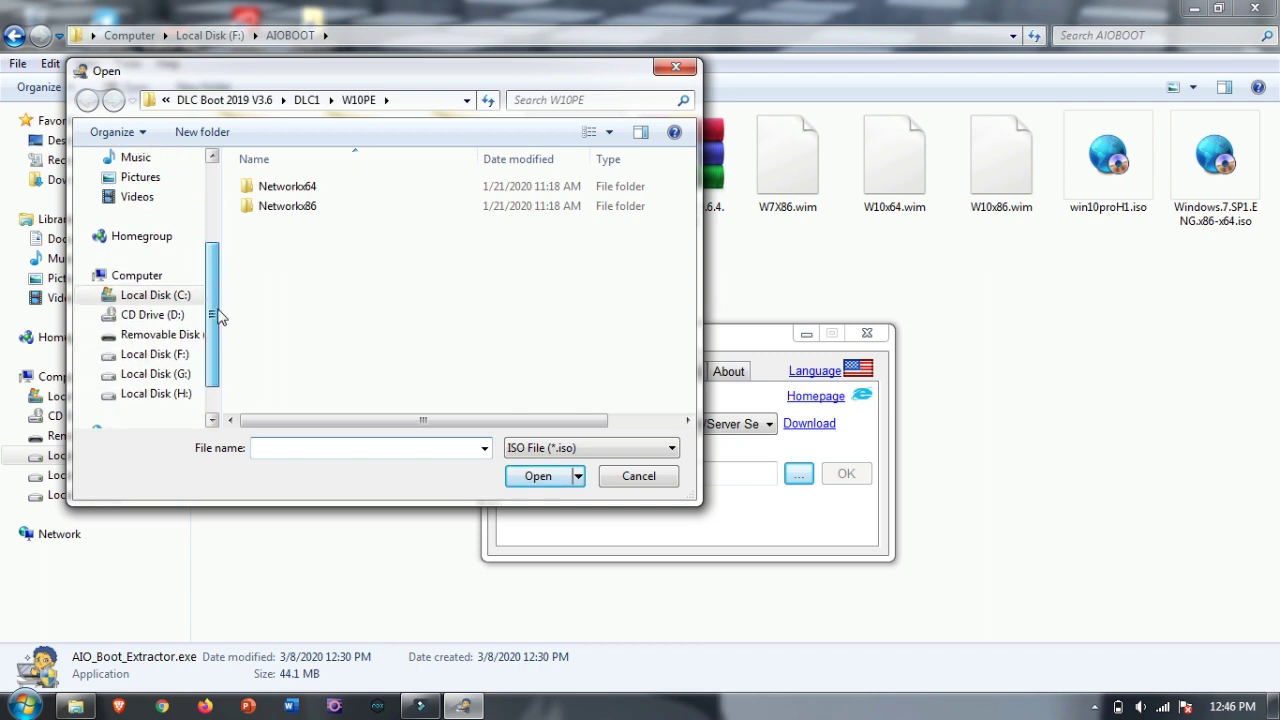
left_click(162, 366)
left_click(281, 208)
double_click(281, 208)
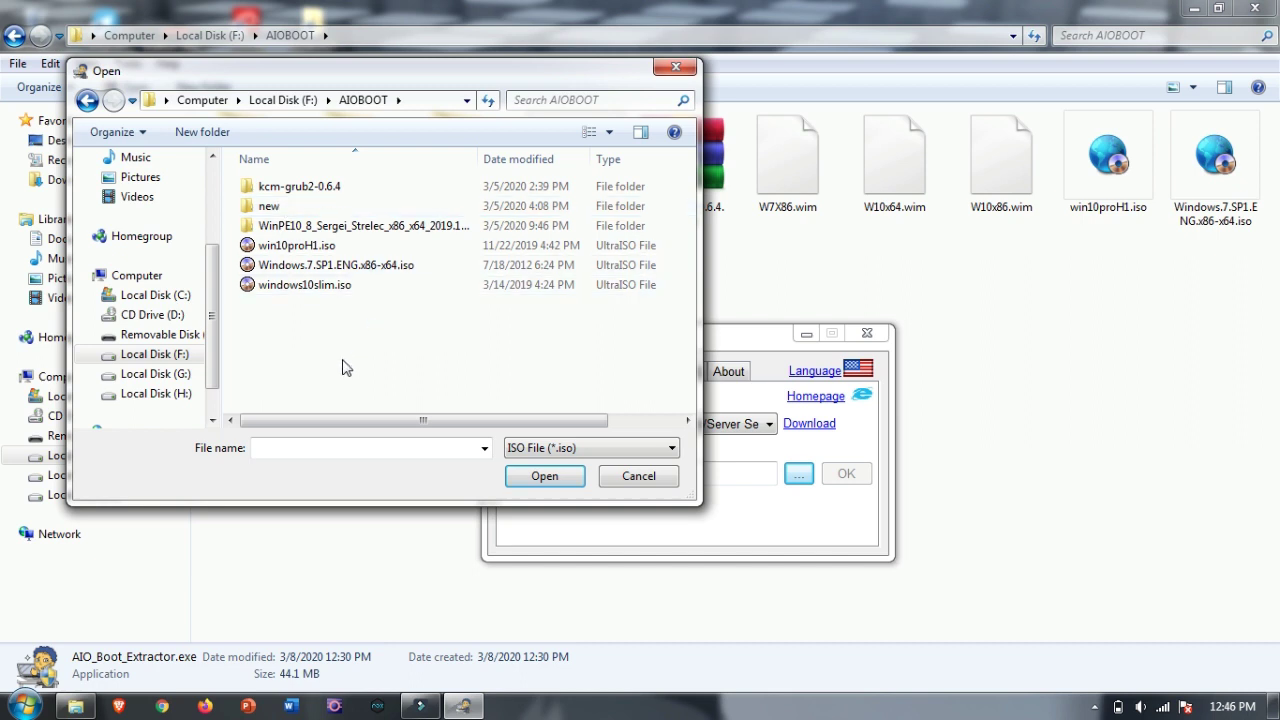
left_click(337, 271)
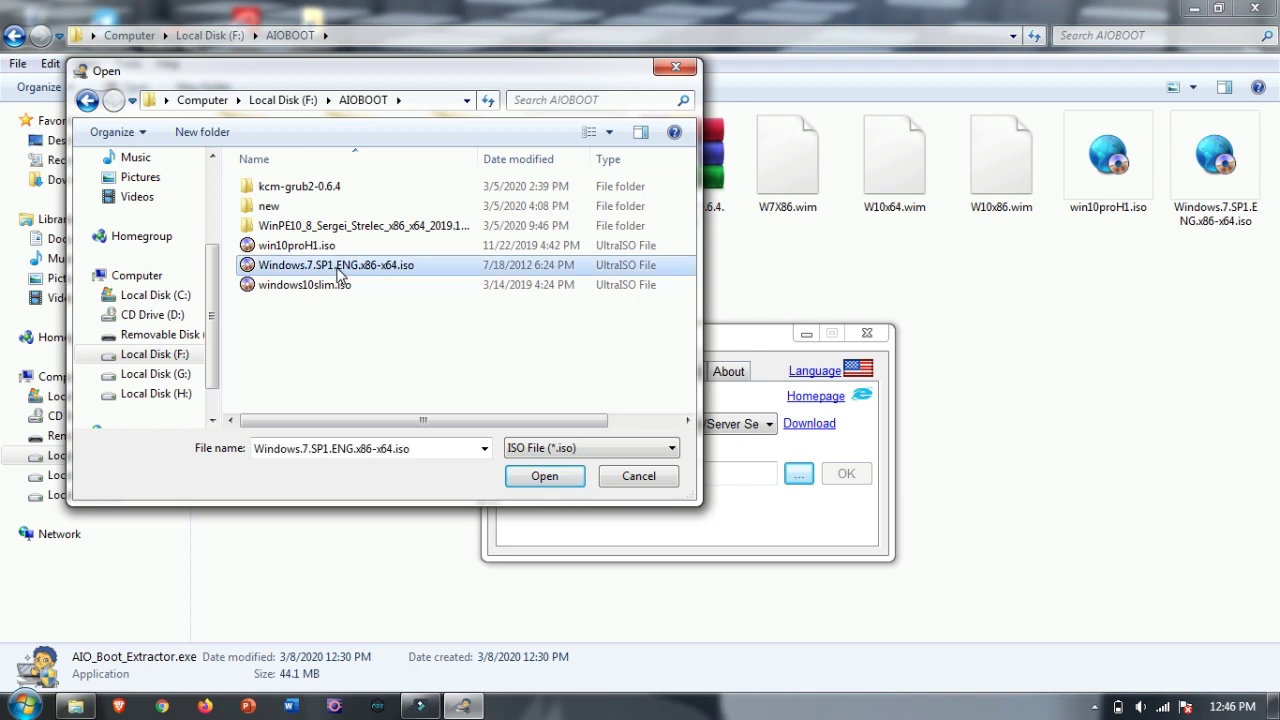
left_click(332, 289)
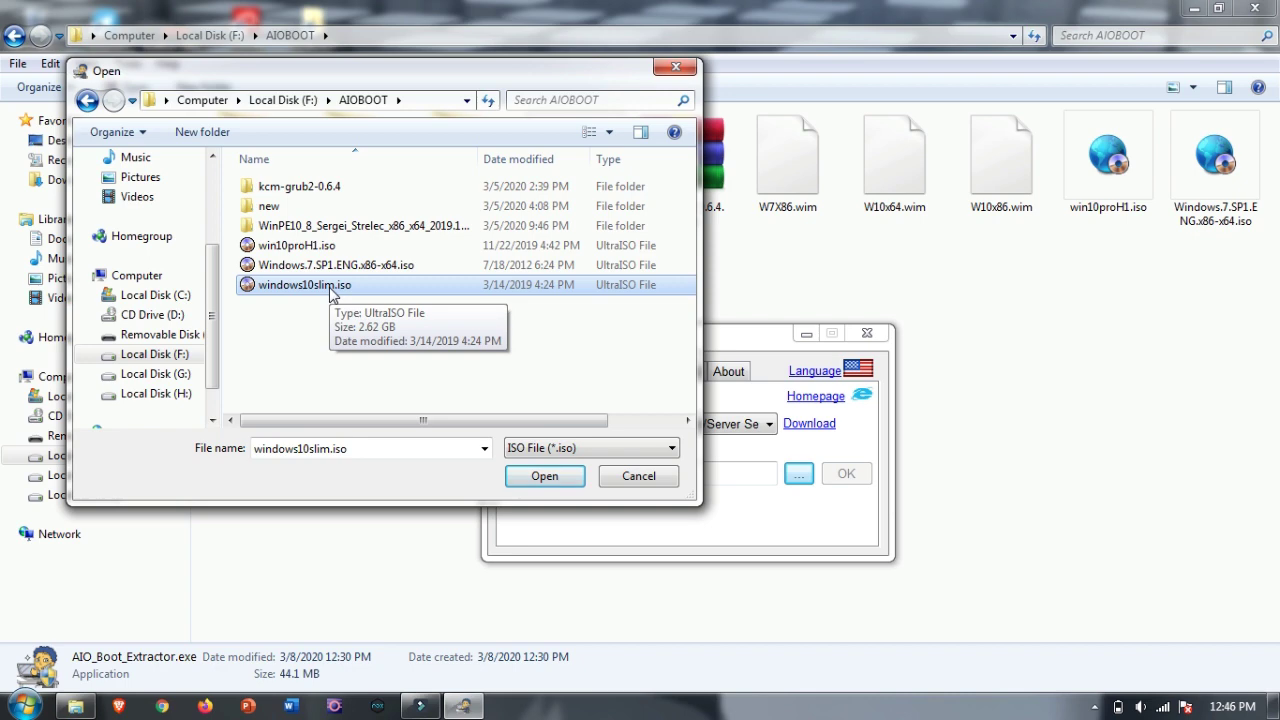
left_click(568, 478)
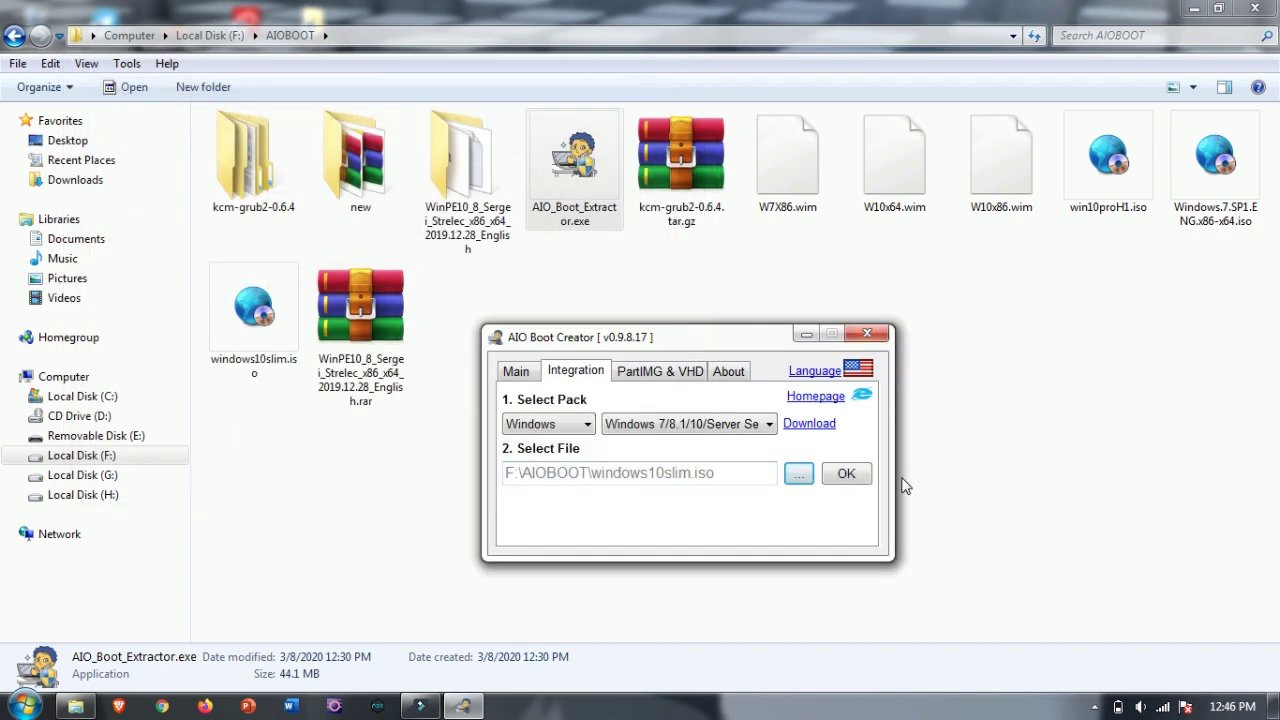
Integrate windows10slim.iso into the USB drive with the boot menu name "SETUP windows 10 Mini X64".
left_click(845, 475)
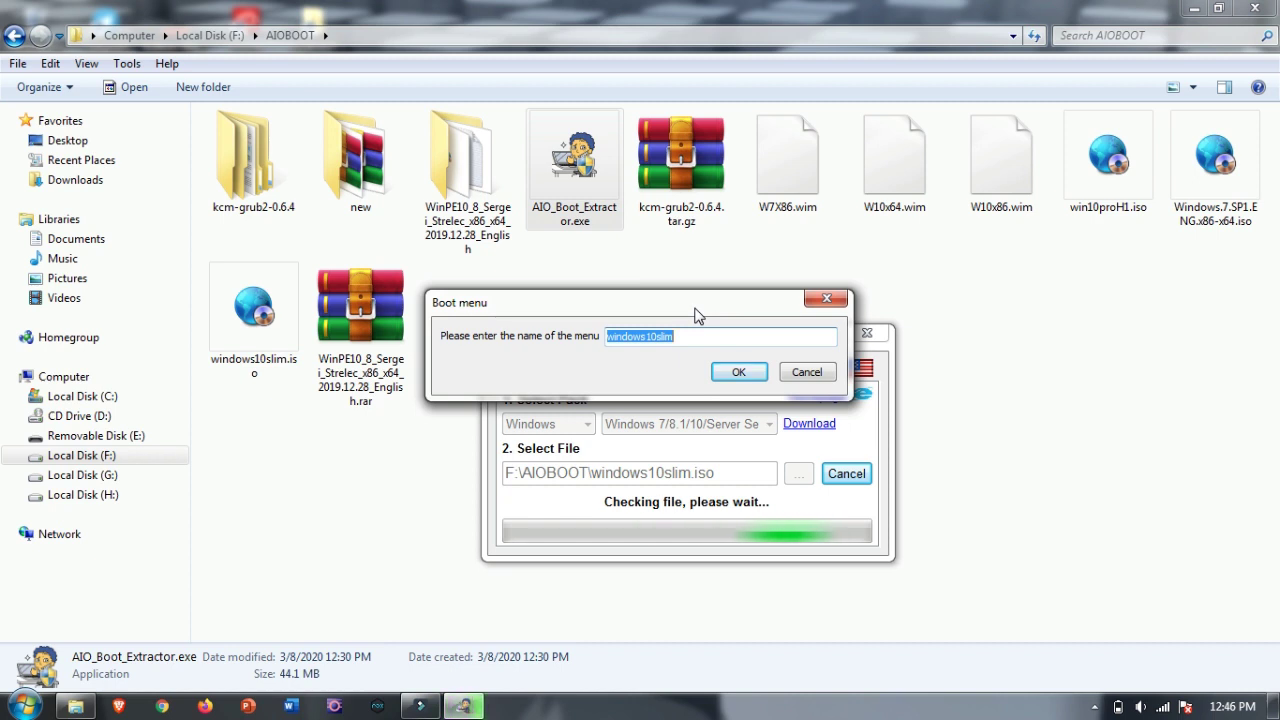
type("SE")
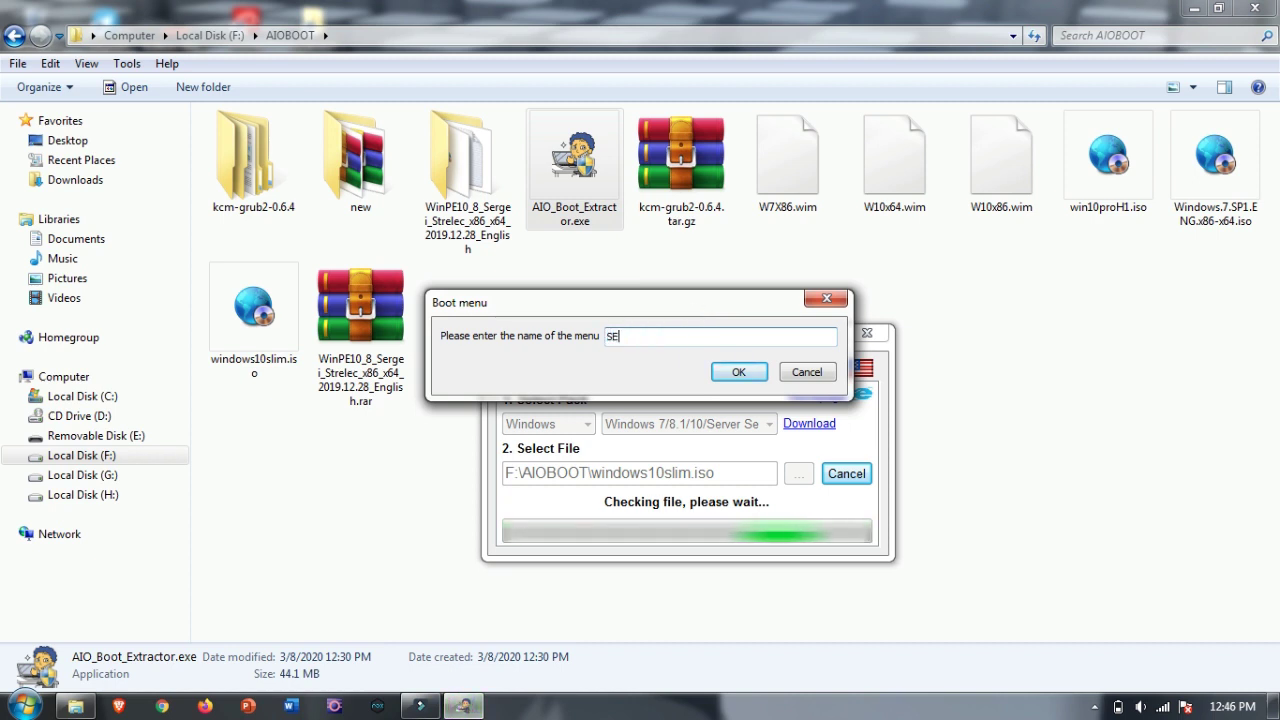
type("TUP ")
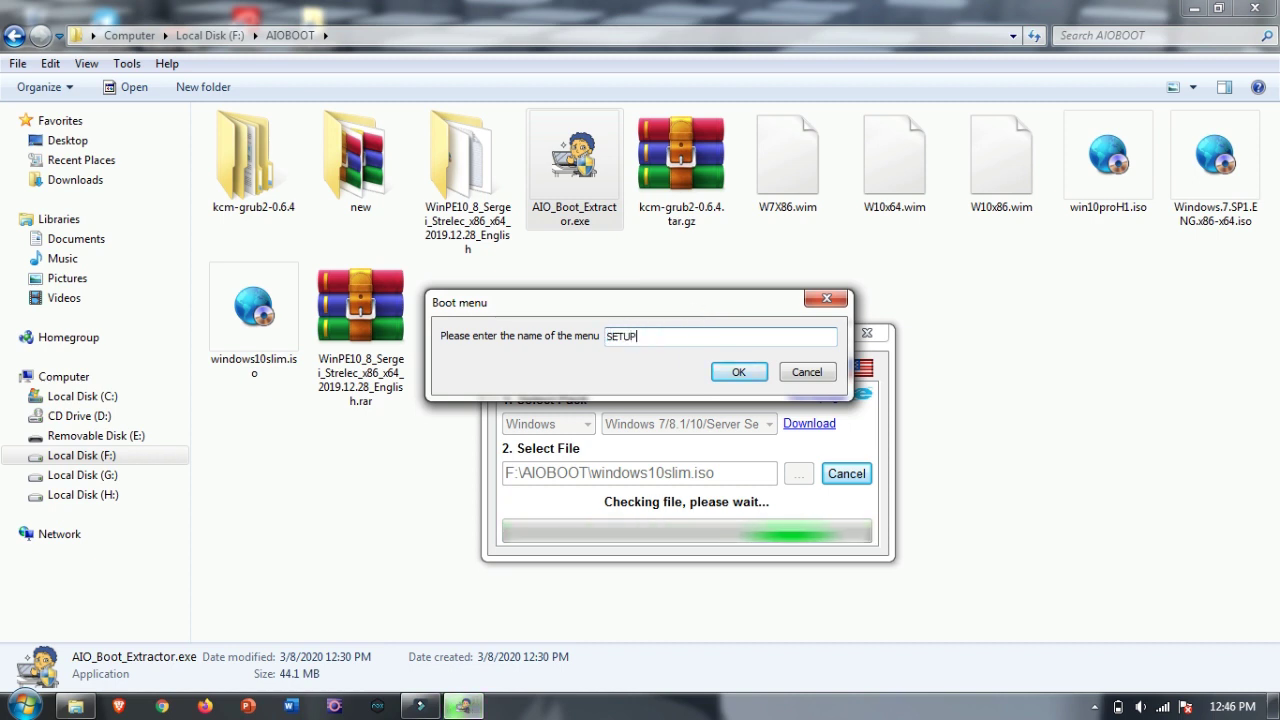
type("windows ")
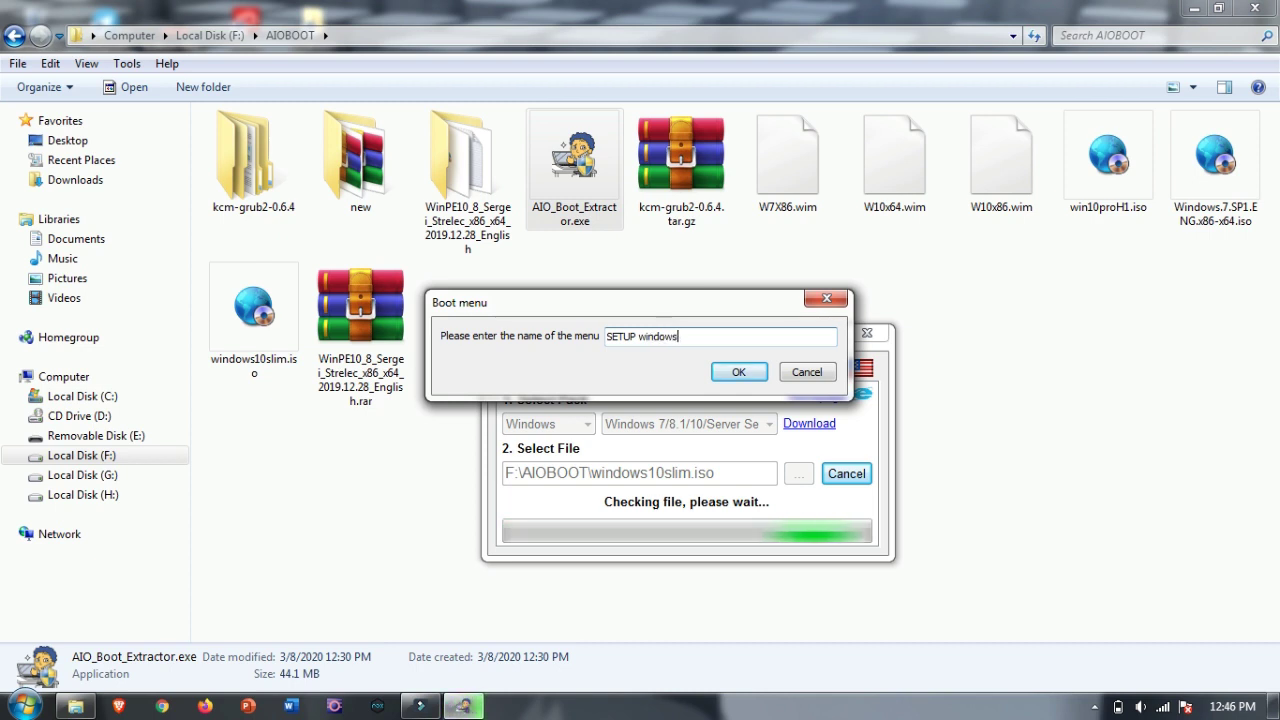
type("10 MI")
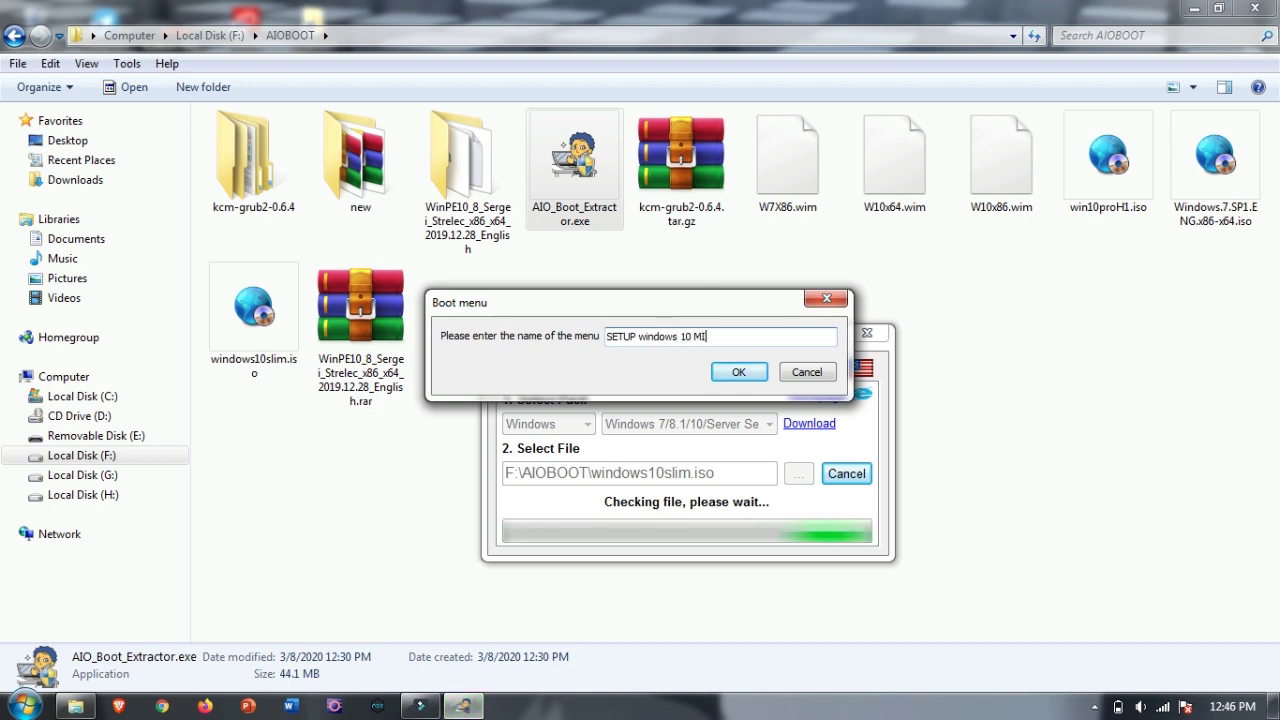
key("BackSpace")
type("ini")
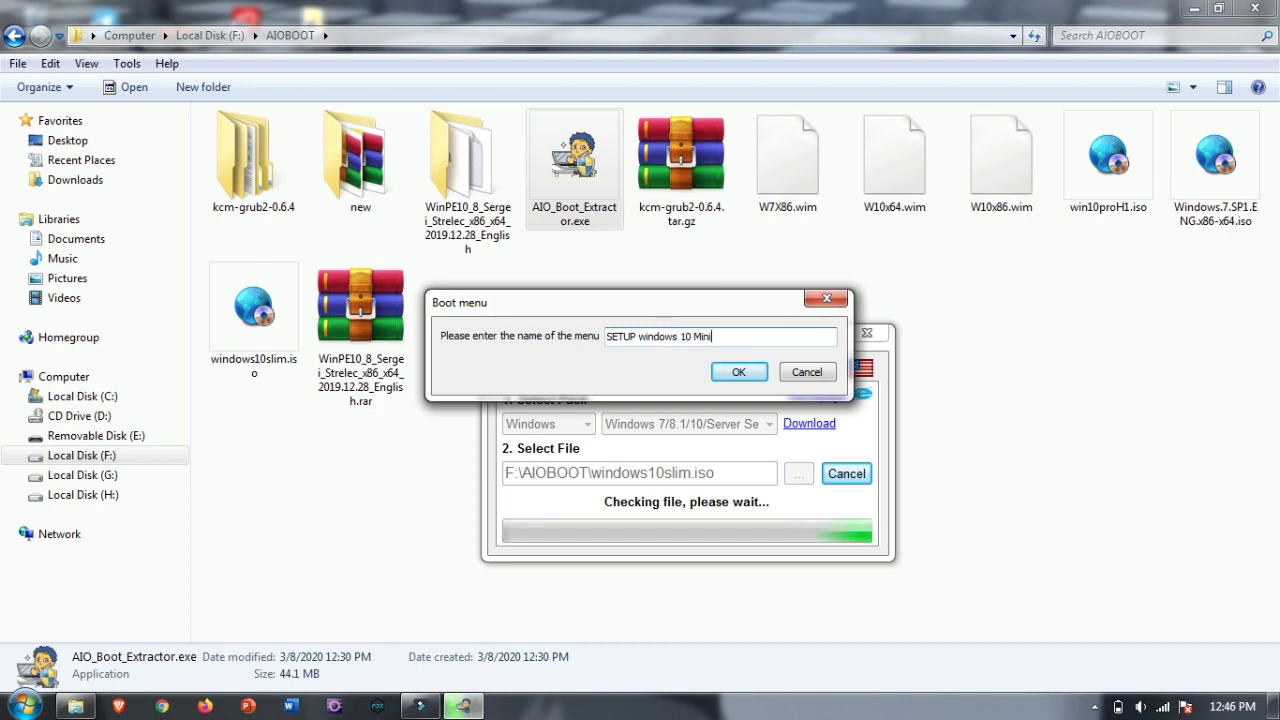
type(" X64")
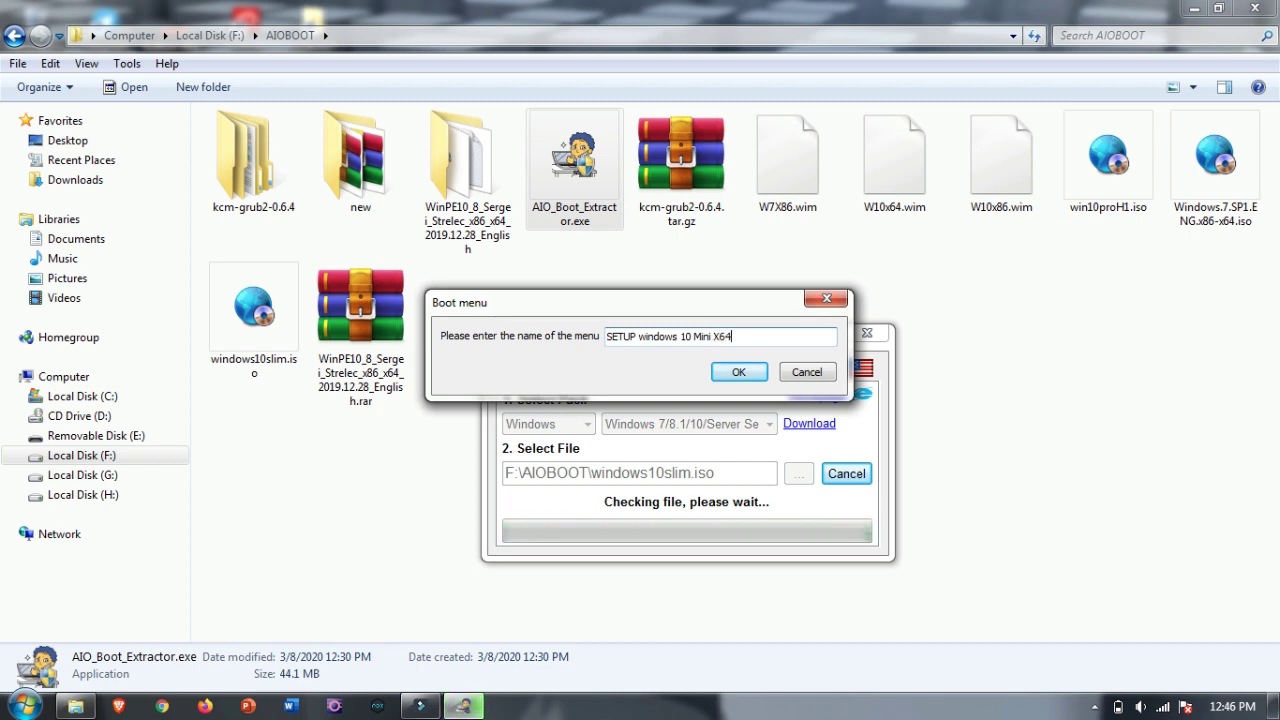
left_click(736, 374)
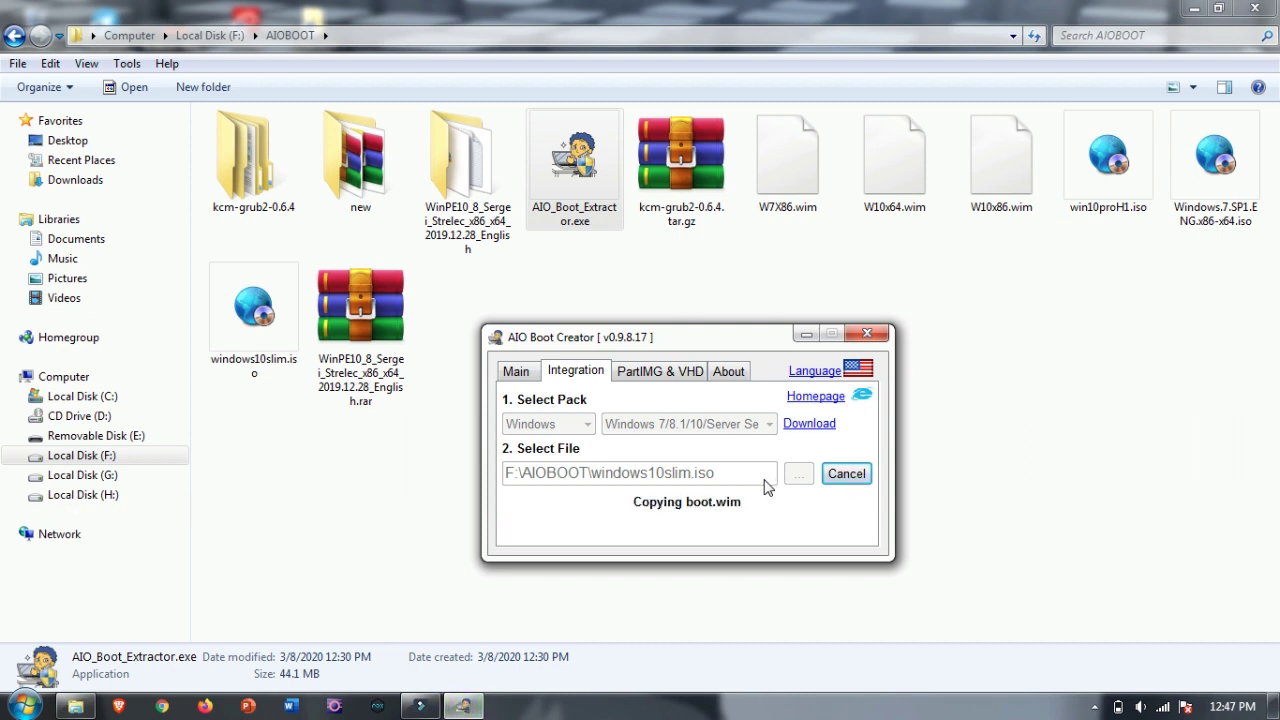
left_click(1097, 706)
left_click(735, 348)
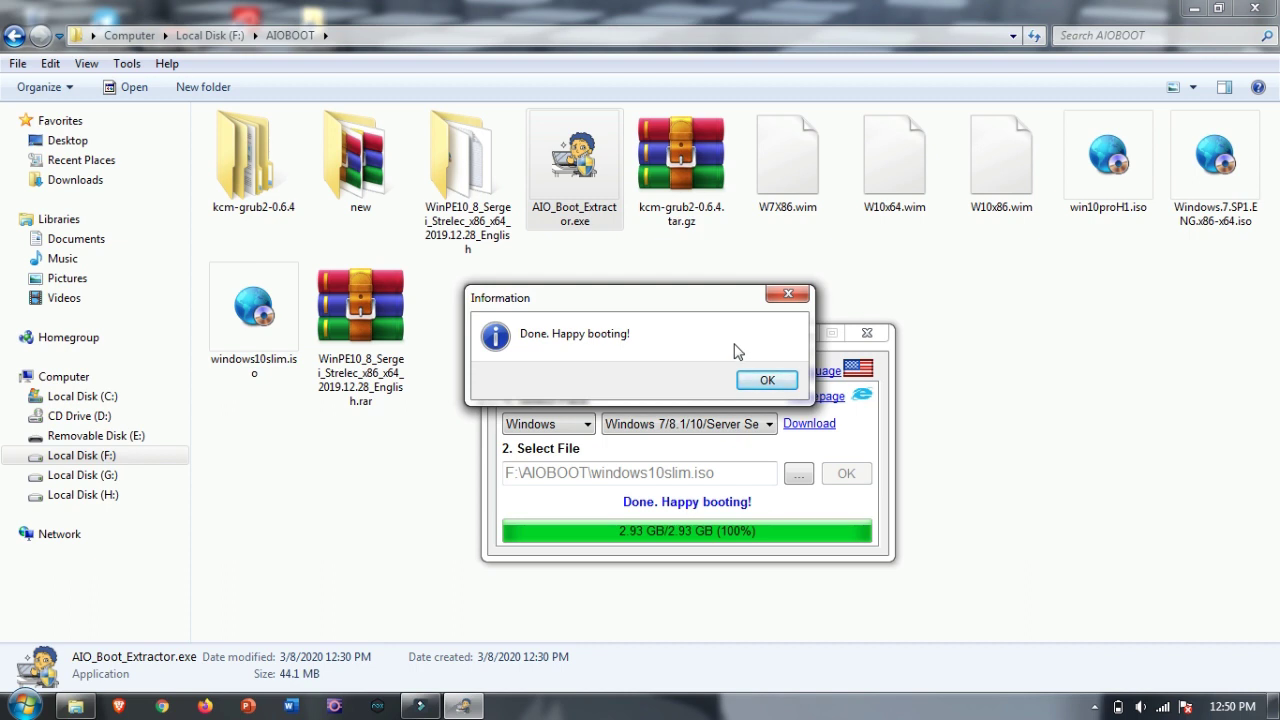
left_click(767, 383)
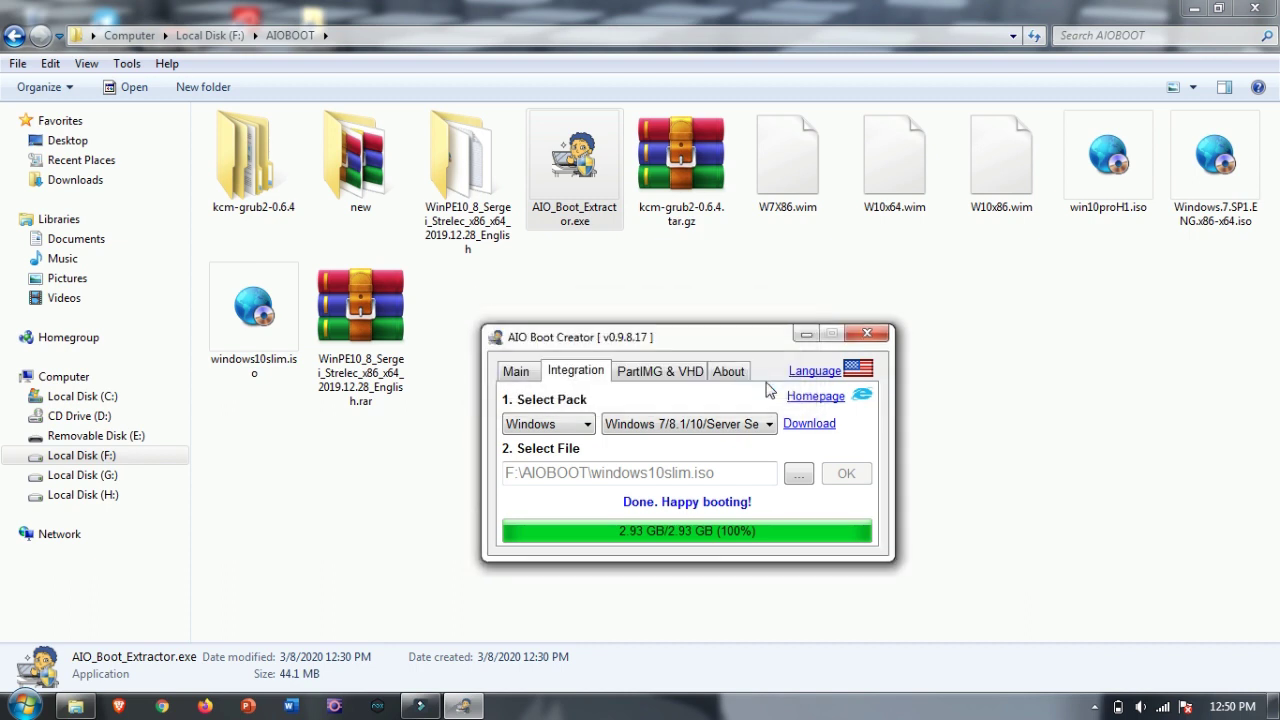
Select the Windows 7/8.1/10/Server Setup type again for another integration.
left_click(745, 424)
left_click(745, 424)
left_click(767, 424)
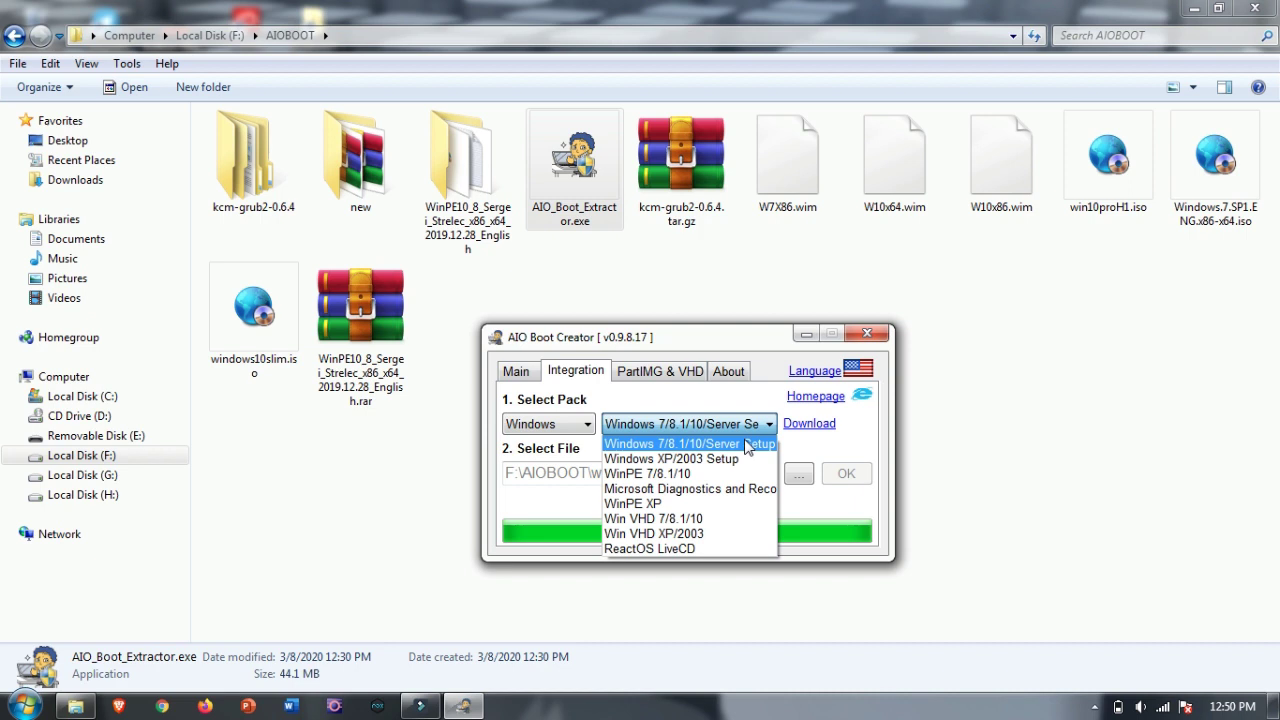
left_click(745, 444)
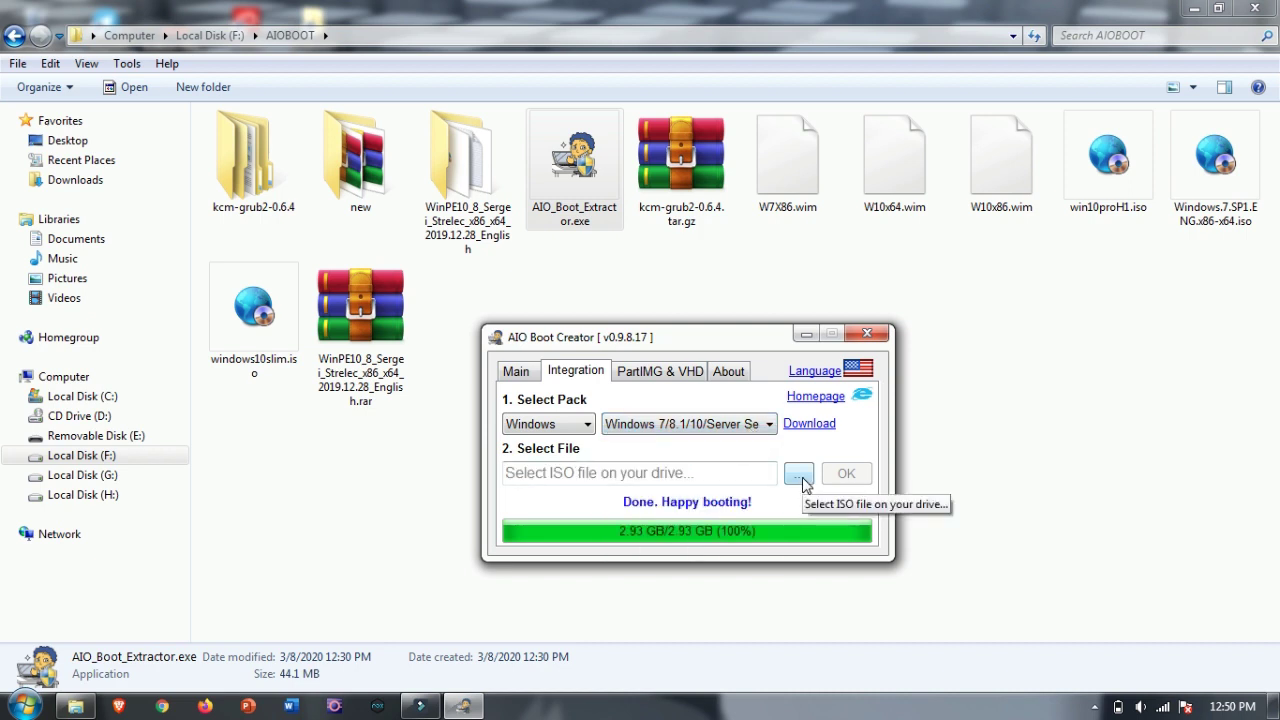
left_click(735, 430)
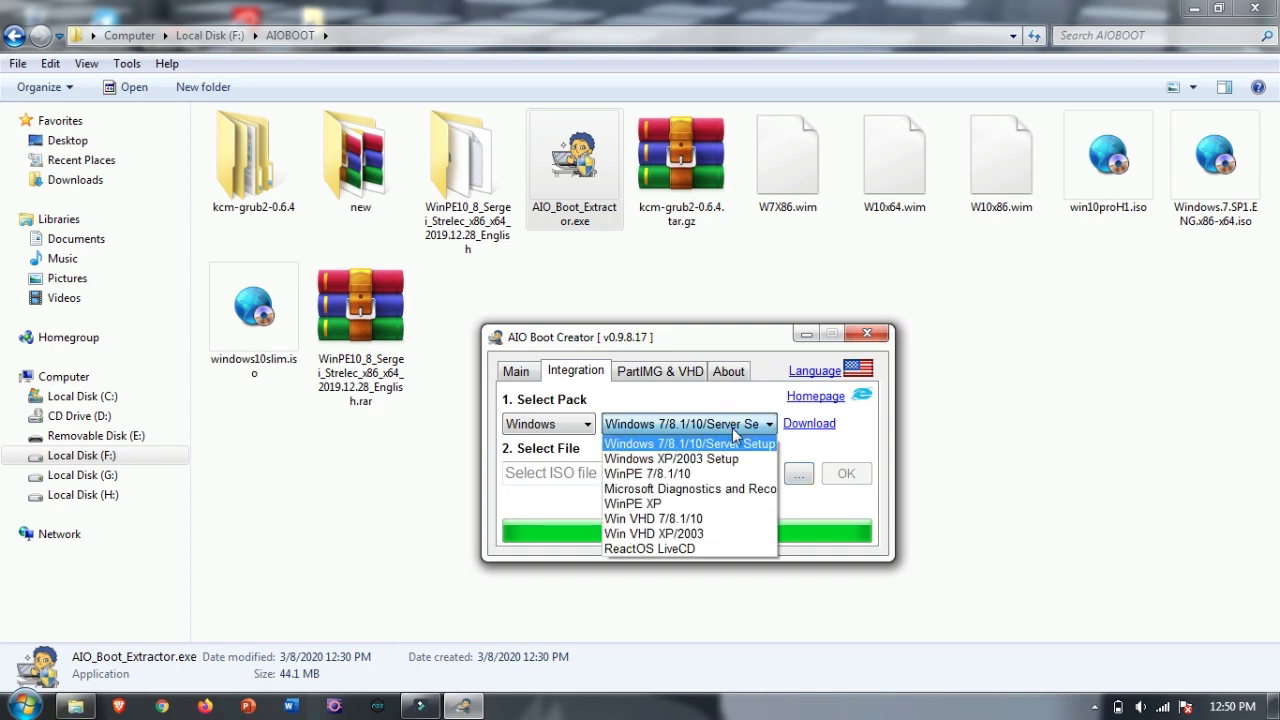
left_click(800, 488)
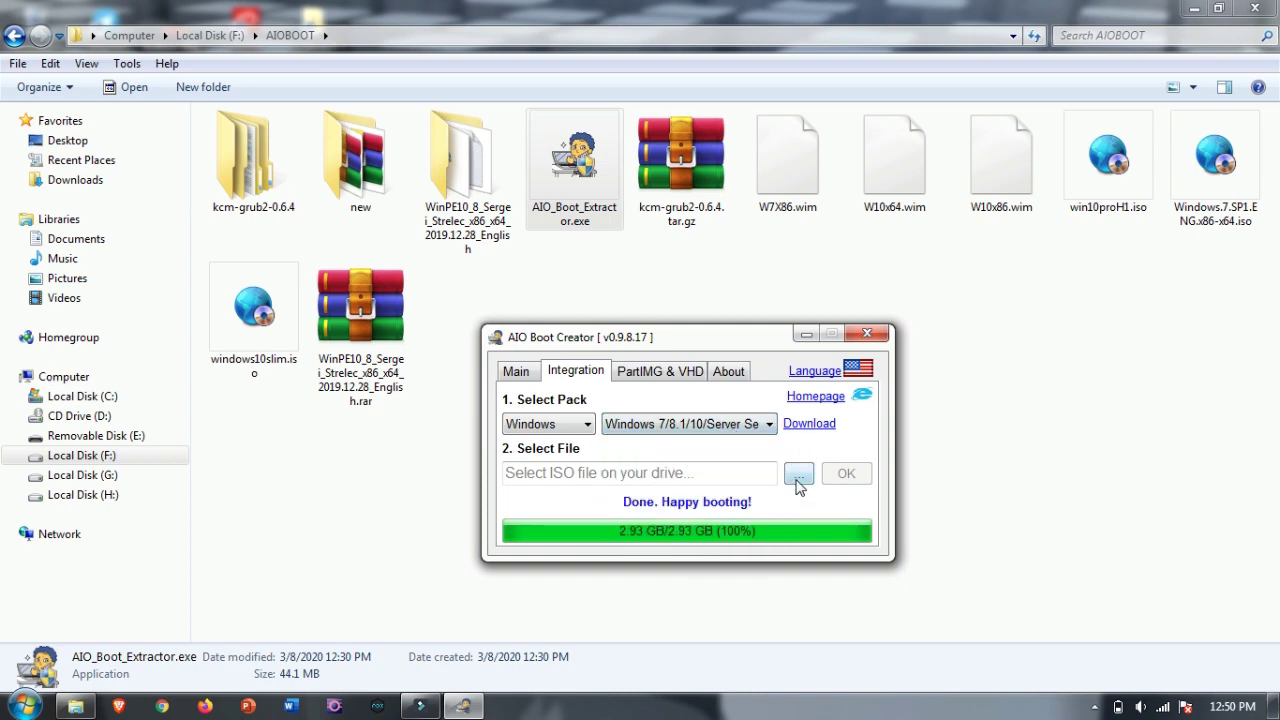
Load win10proH1.iso from the AIOBOOT folder on drive F: as the file to integrate.
left_click(799, 476)
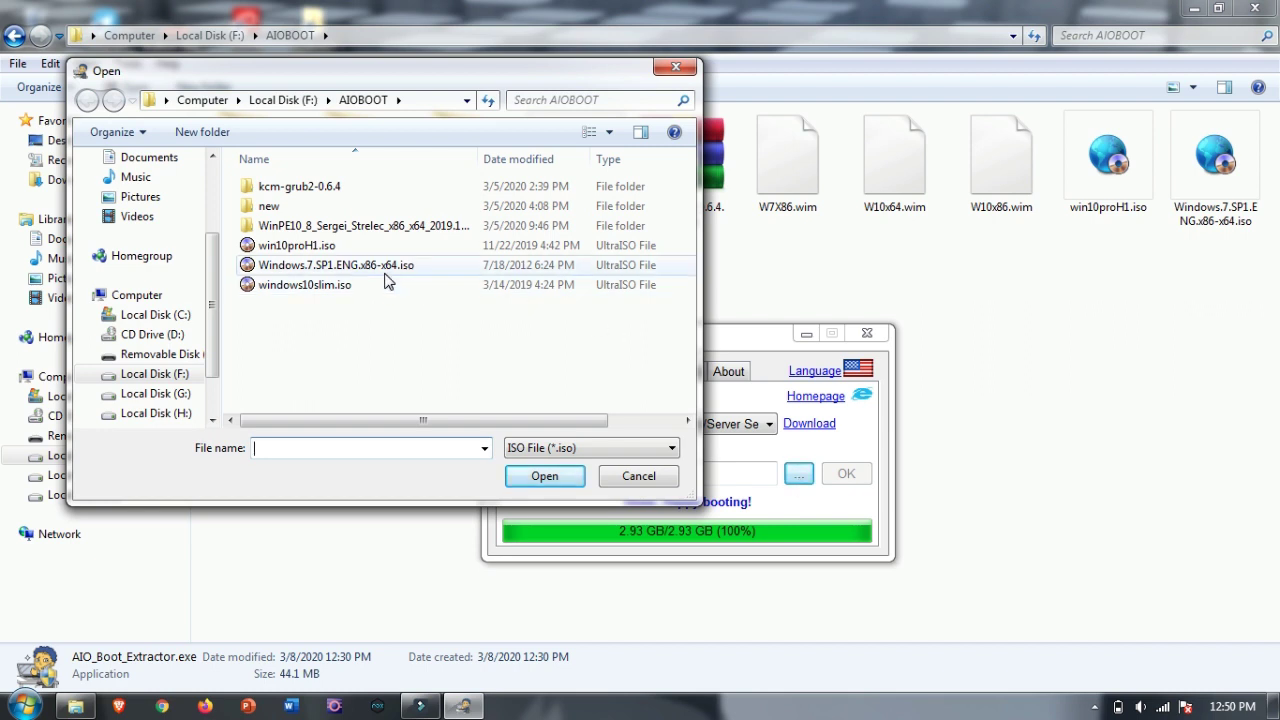
left_click(387, 281)
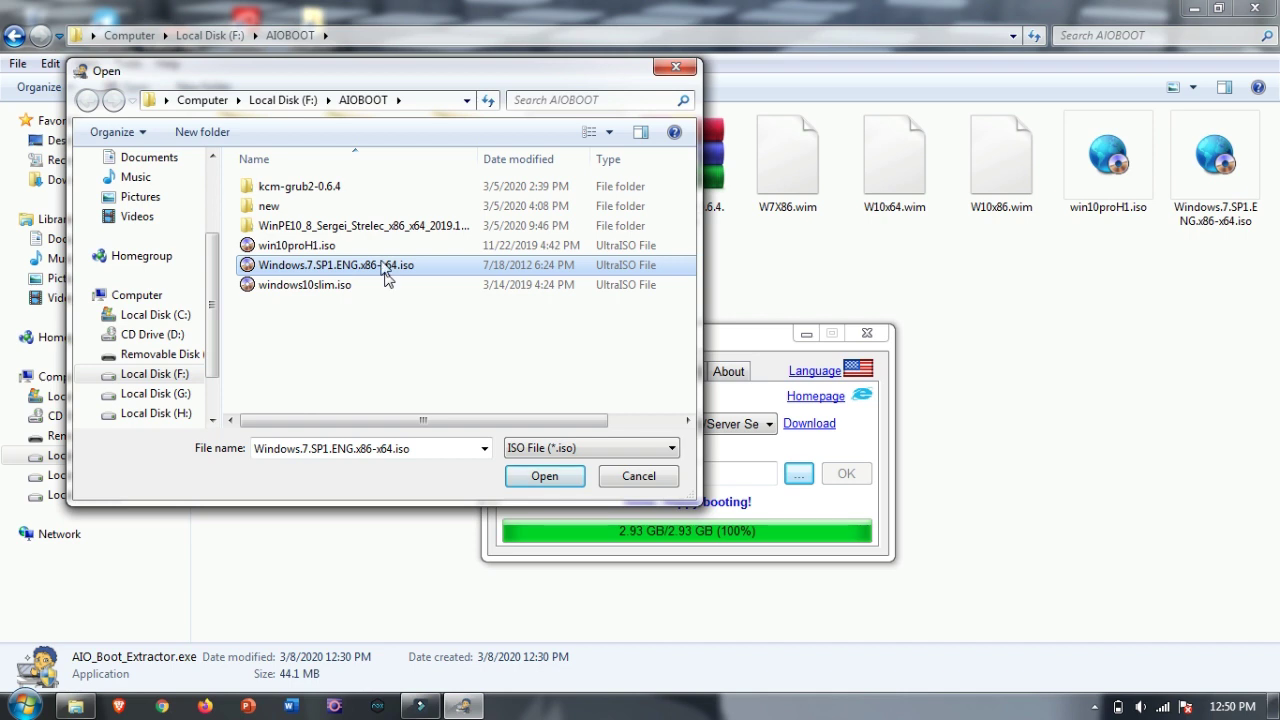
left_click(356, 250)
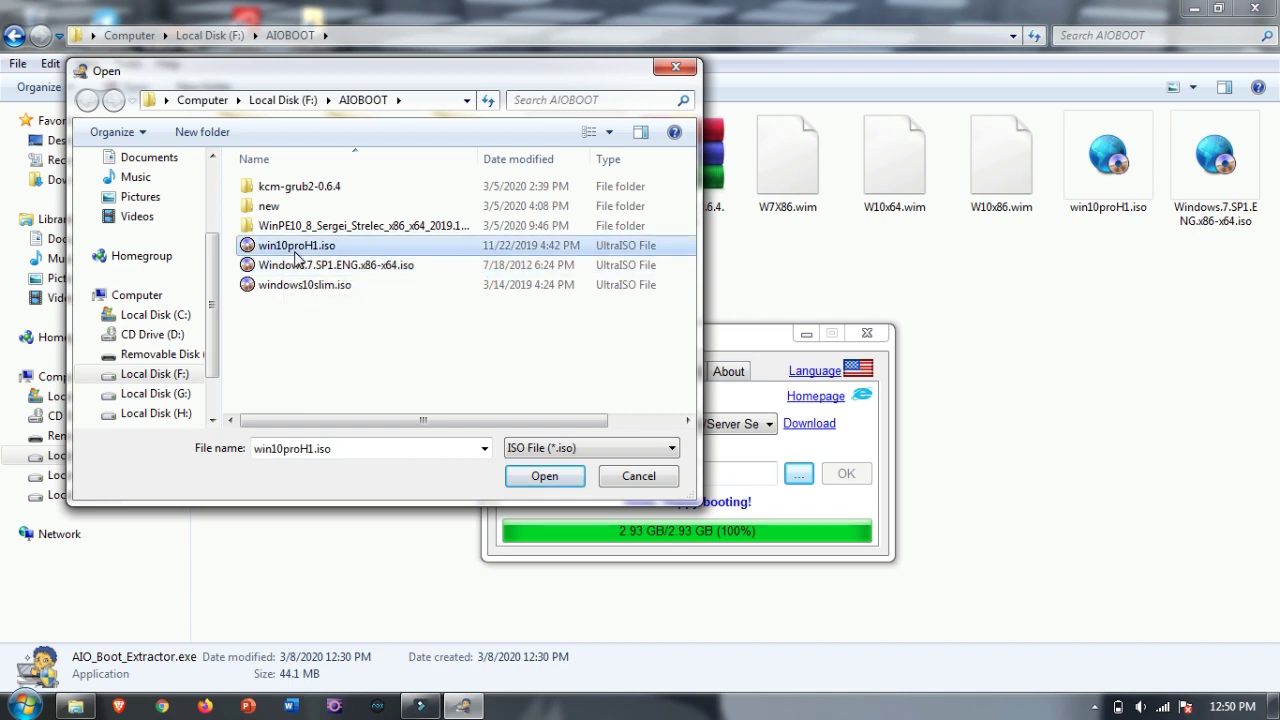
left_click(359, 272)
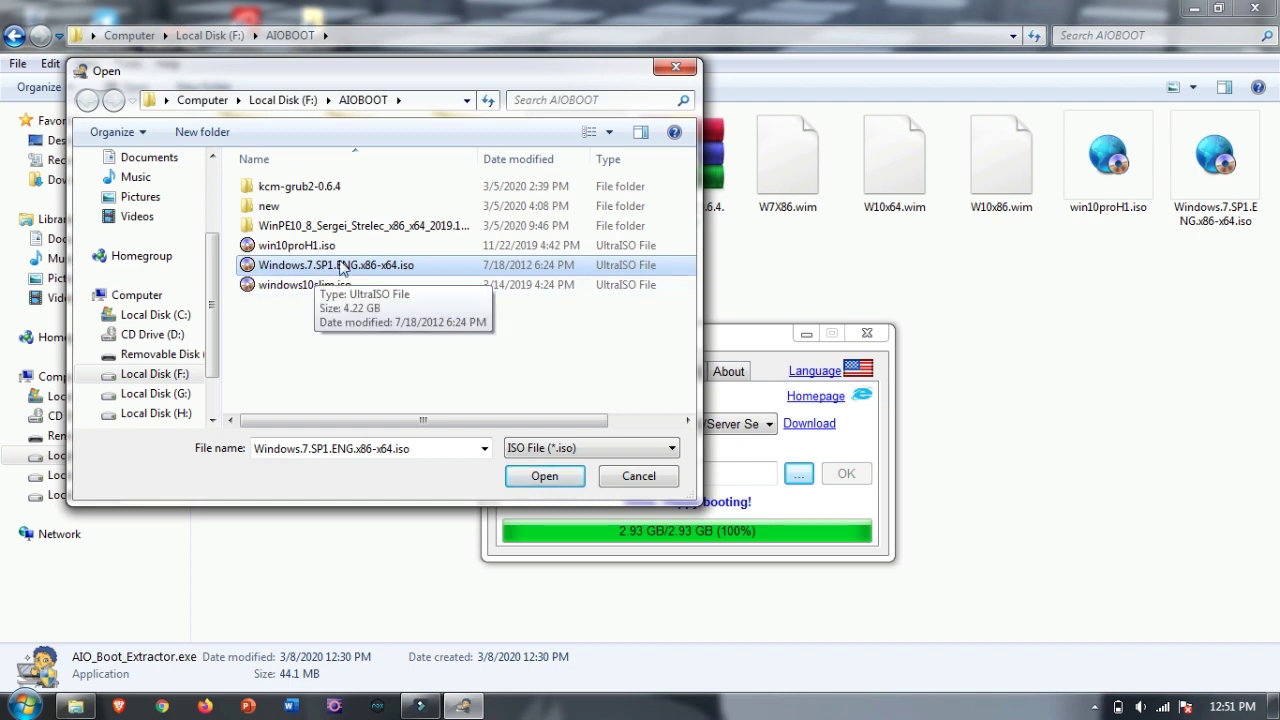
left_click(334, 250)
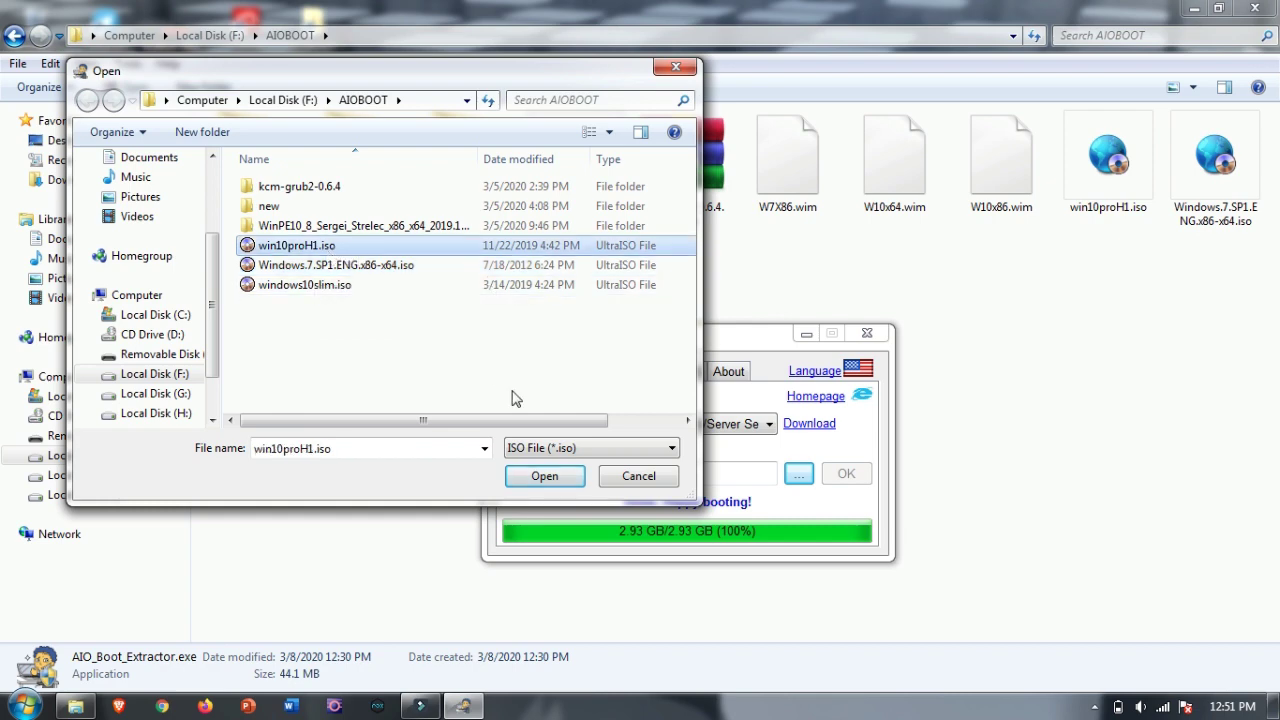
left_click(567, 481)
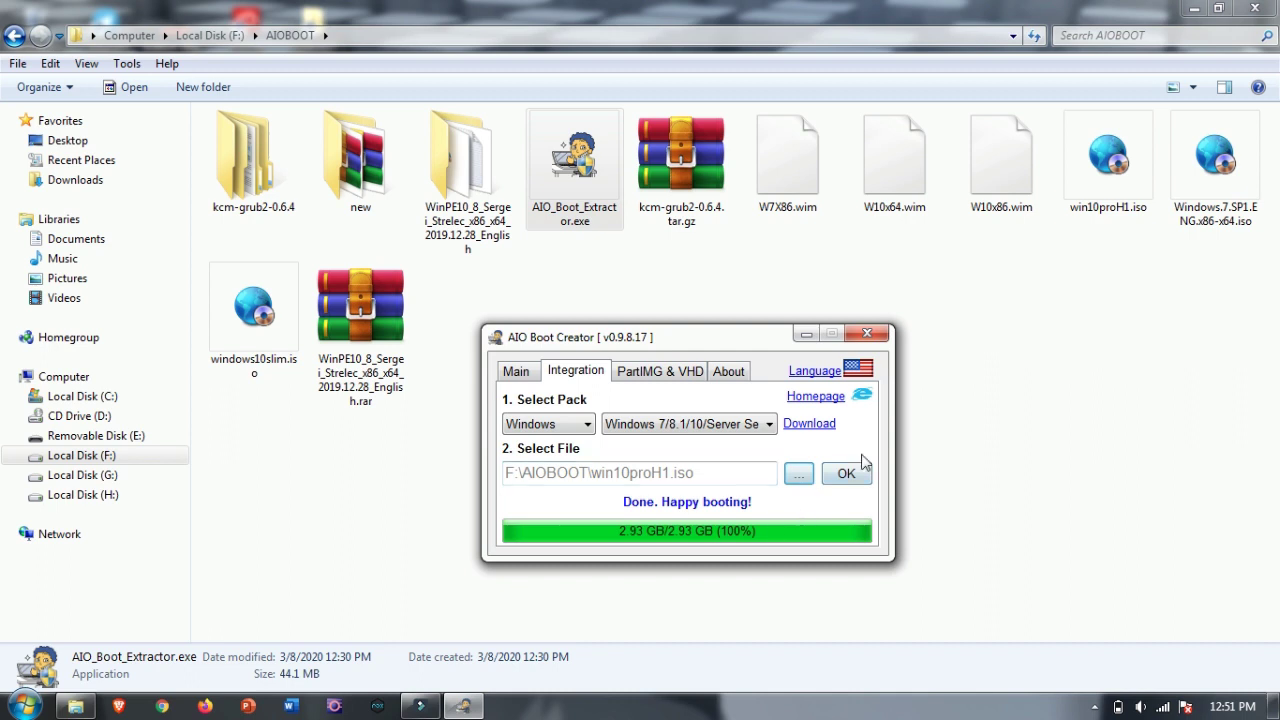
Integrate win10proH1.iso into the USB drive with the boot menu name "SETUP Windows 10 PROH1 X64".
left_click(846, 477)
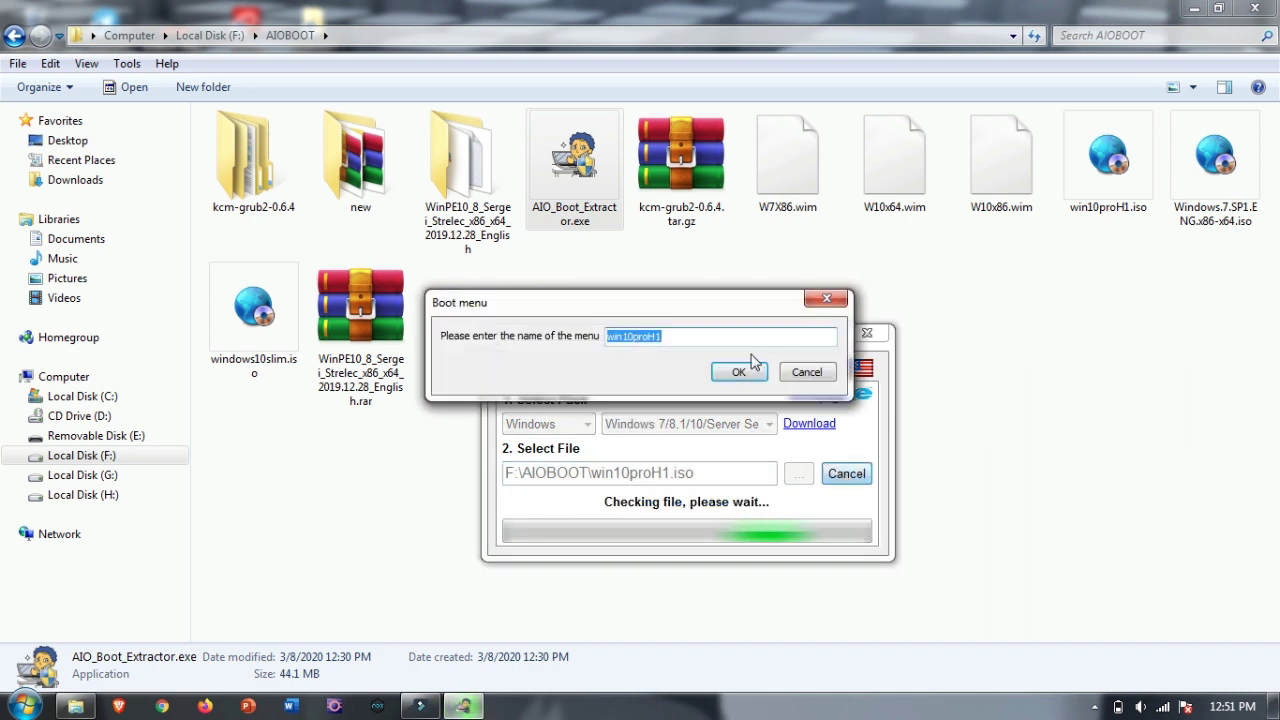
type("SET")
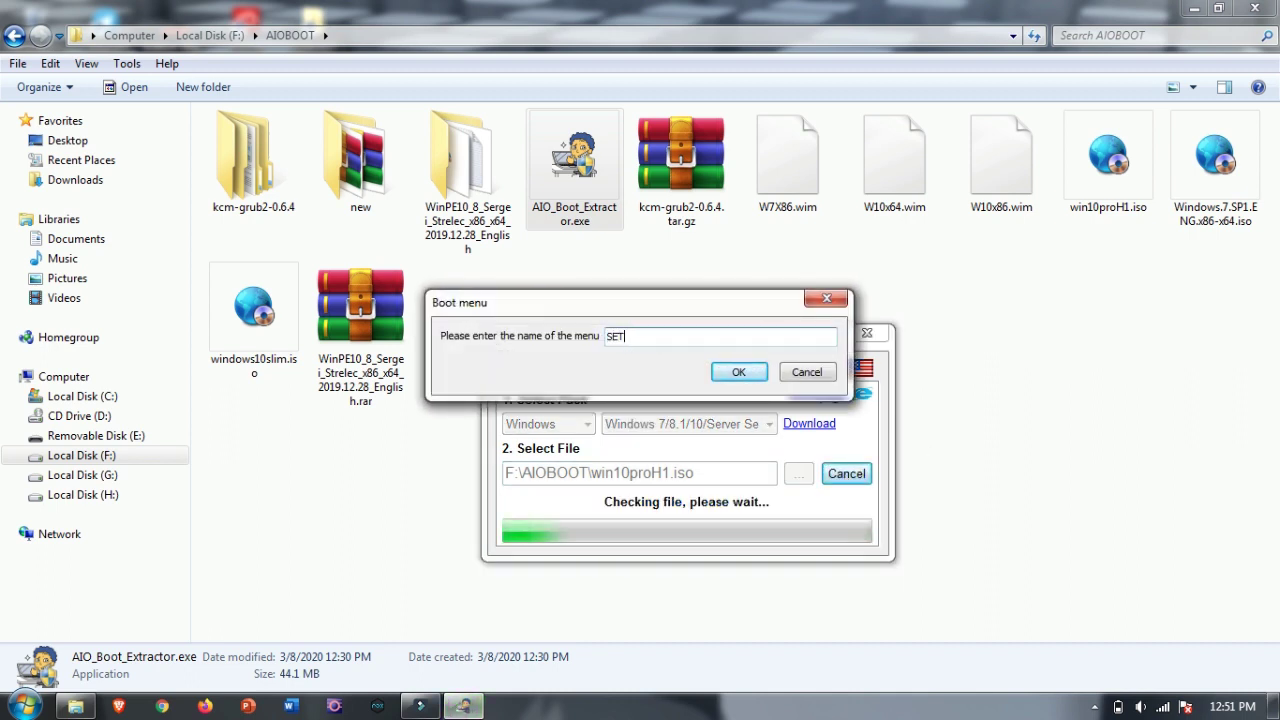
type("UP Wi")
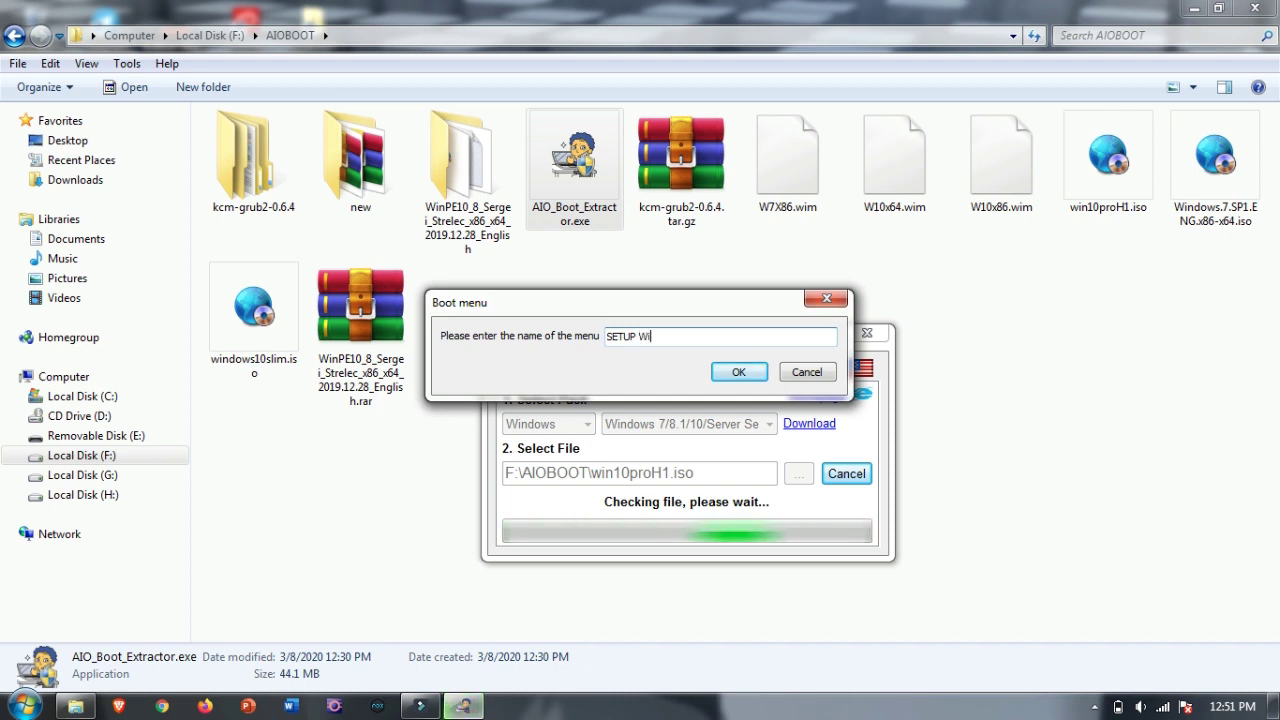
type("ndows 1")
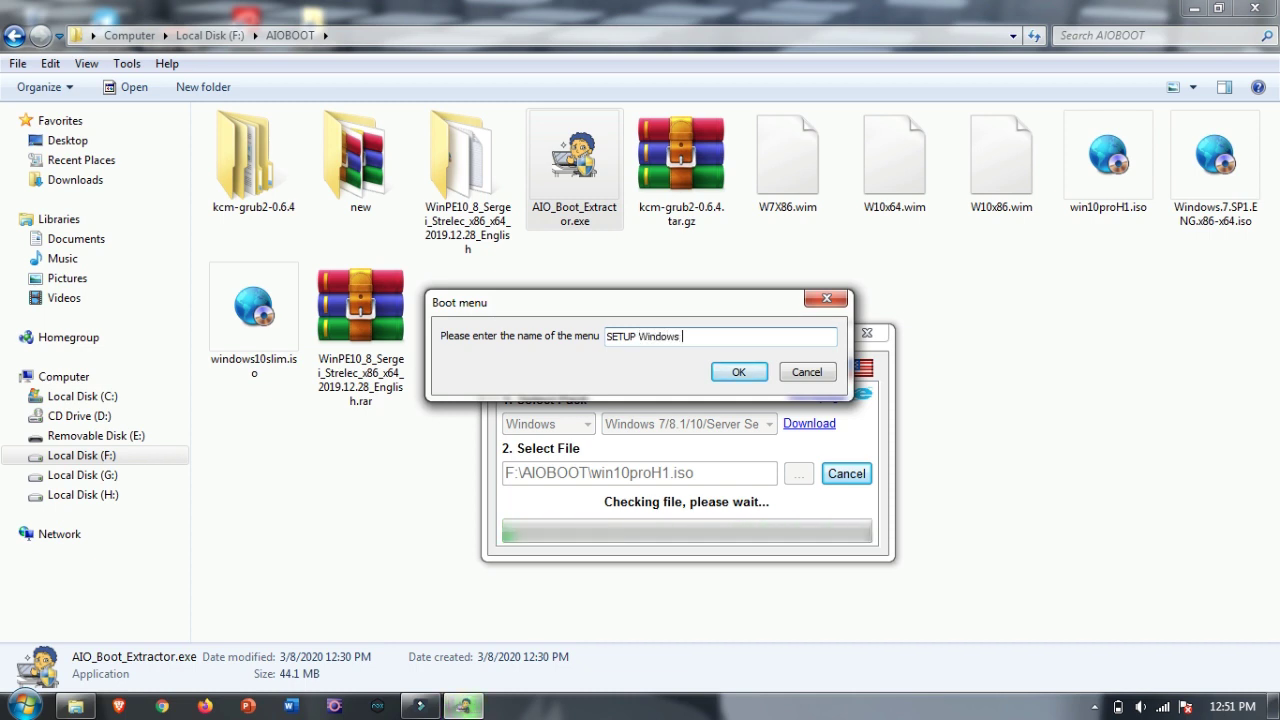
type("0 PRO")
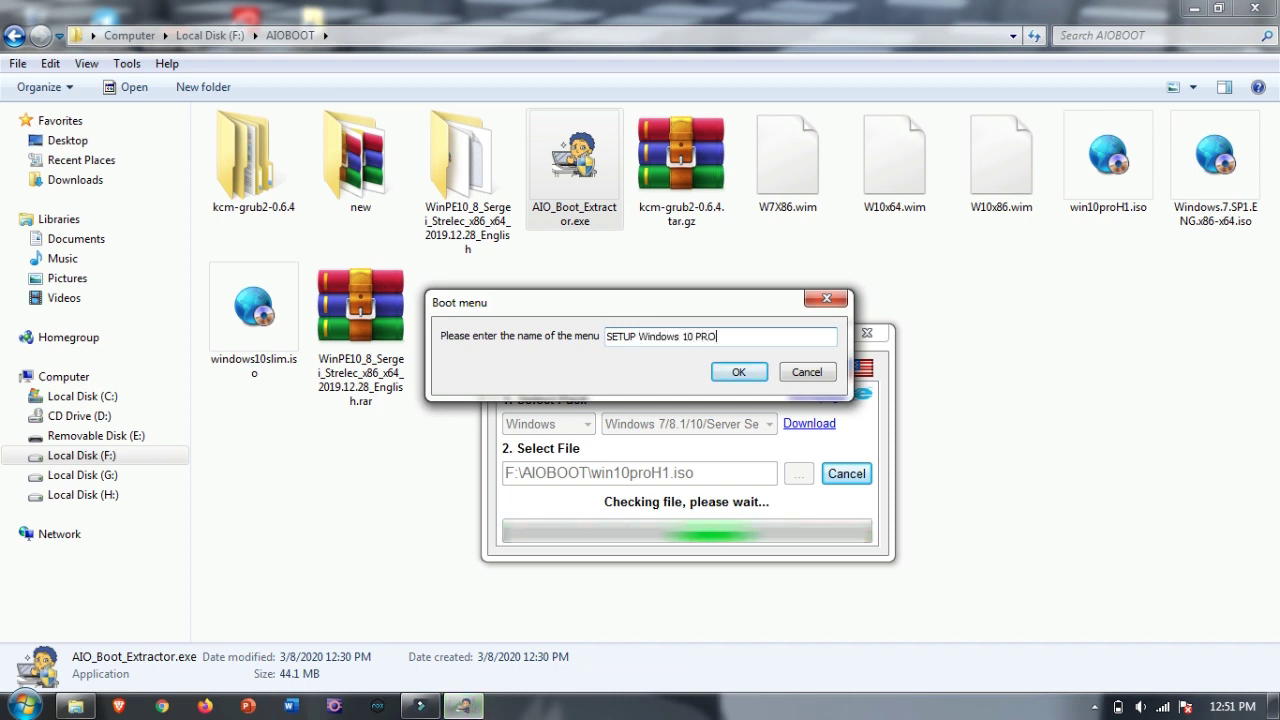
key("BackSpace")
type("H1")
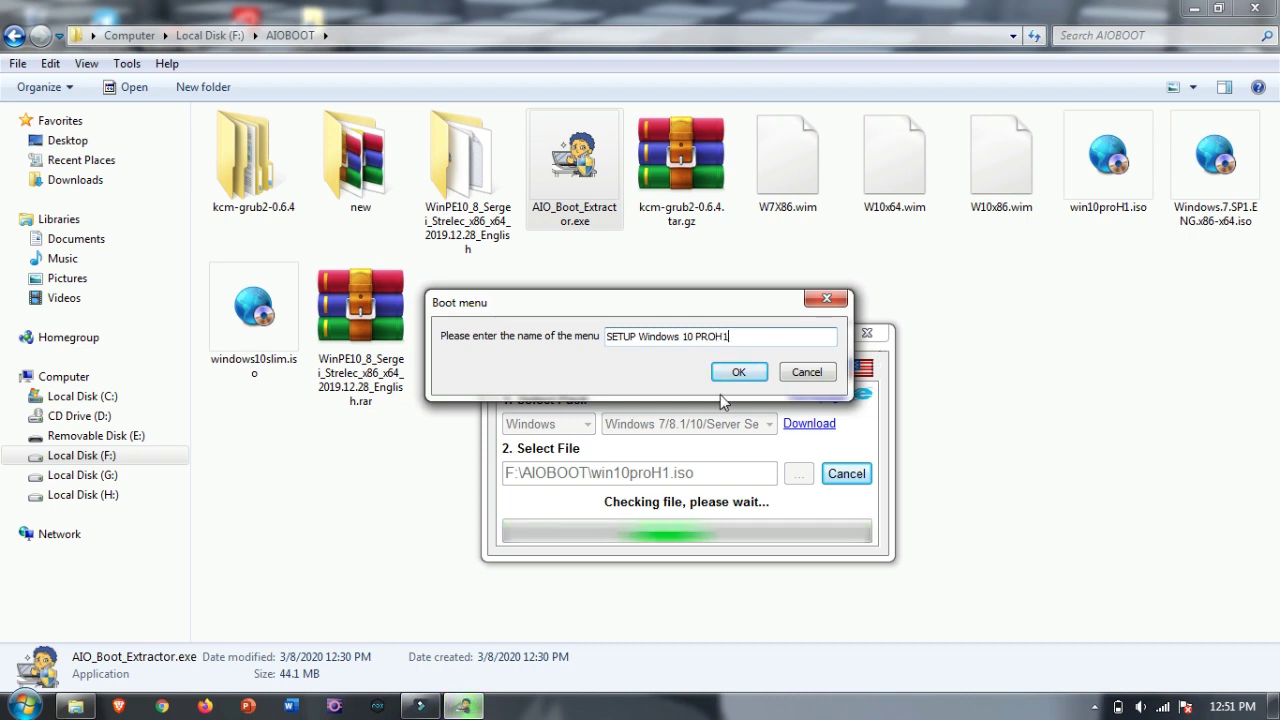
type(" X")
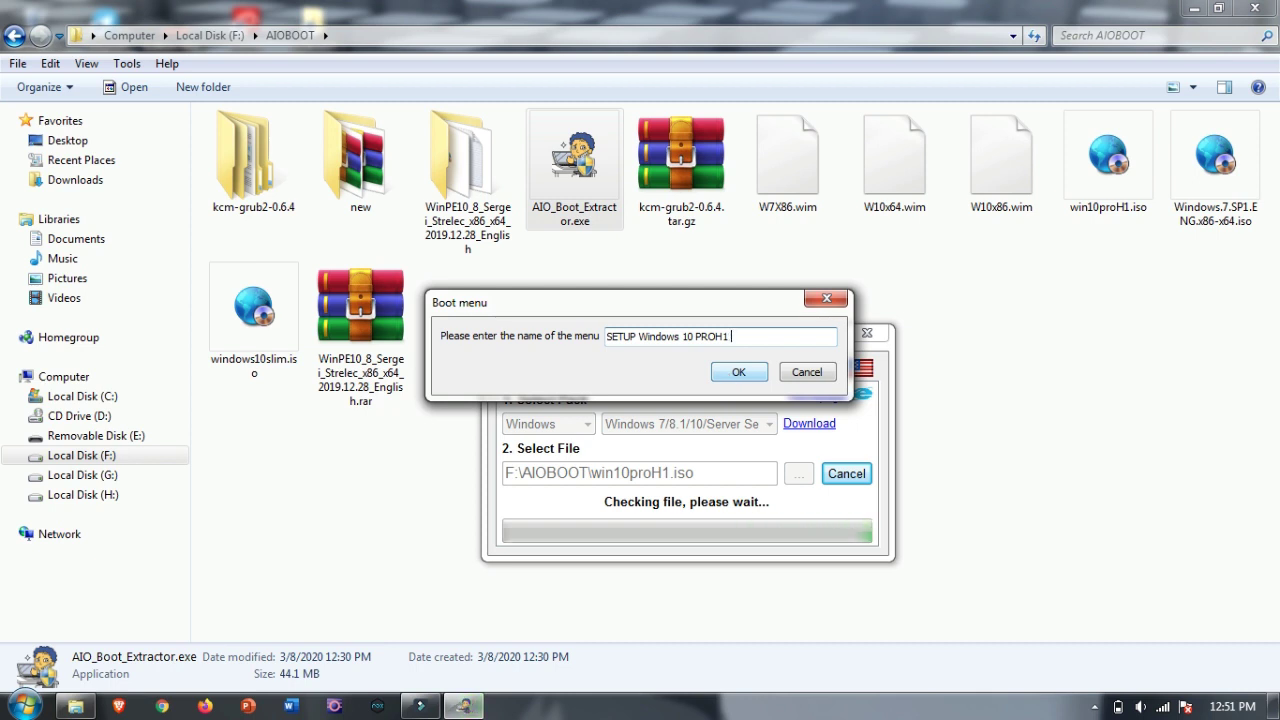
type("64")
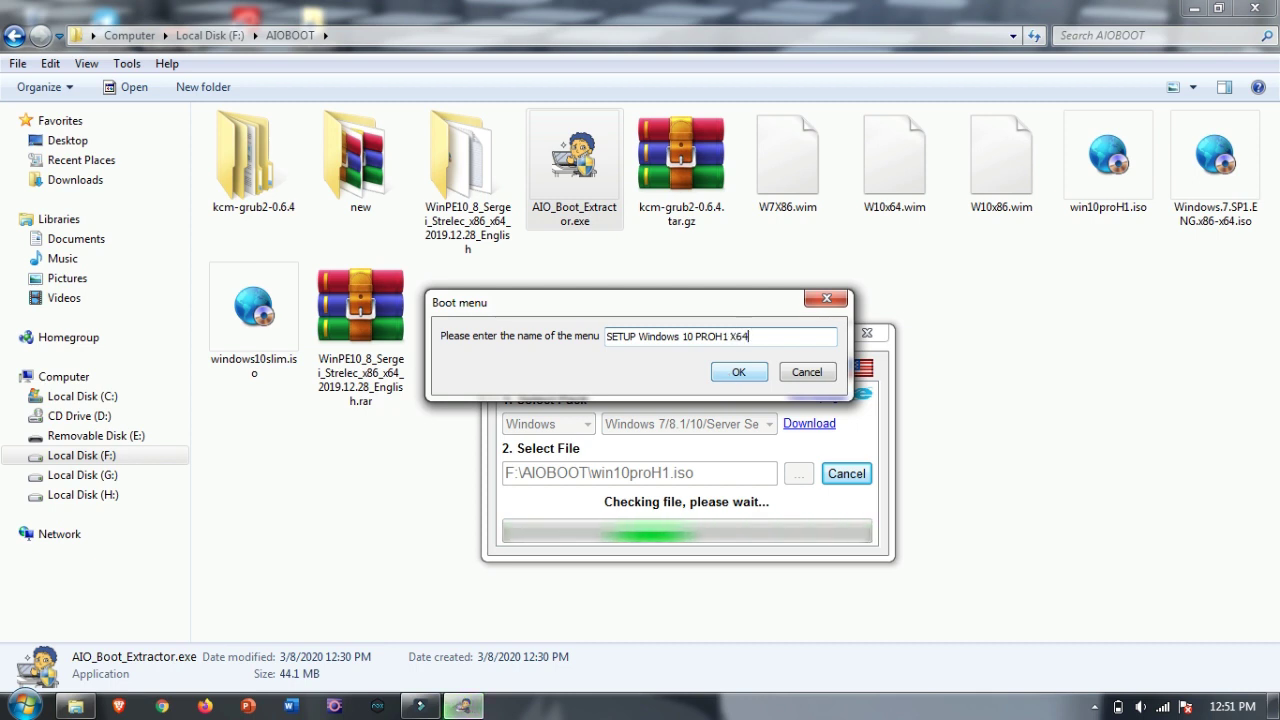
left_click(737, 373)
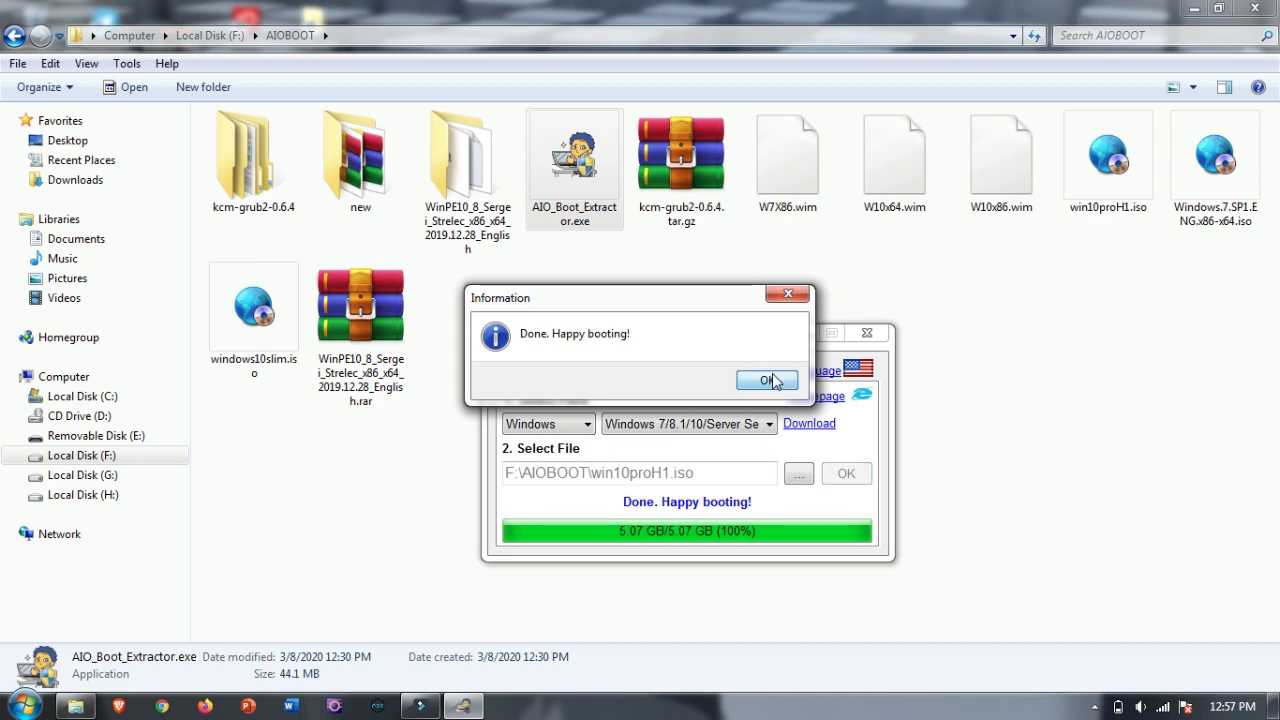
left_click(767, 380)
Examine the Windows integration types and browse the Linux OS, Antivirus and Backup & Recovery packs.
left_click(766, 432)
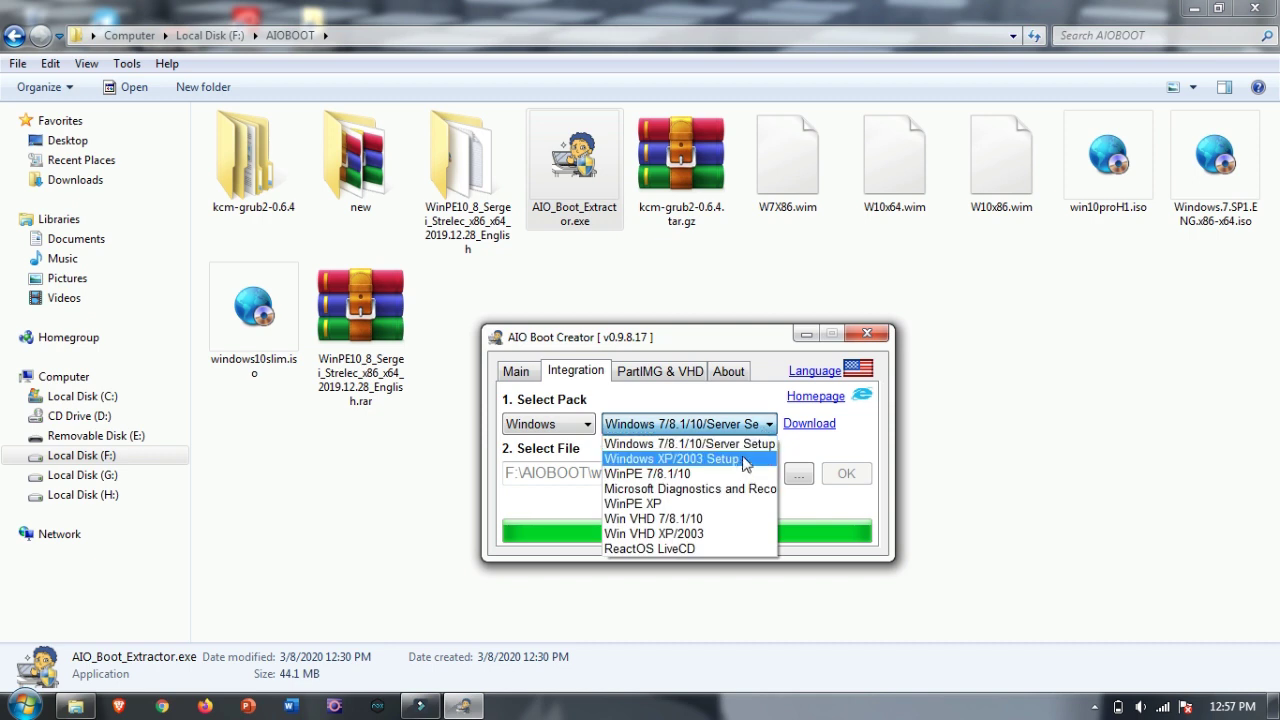
left_click(831, 446)
left_click(563, 430)
left_click(565, 431)
left_click(565, 431)
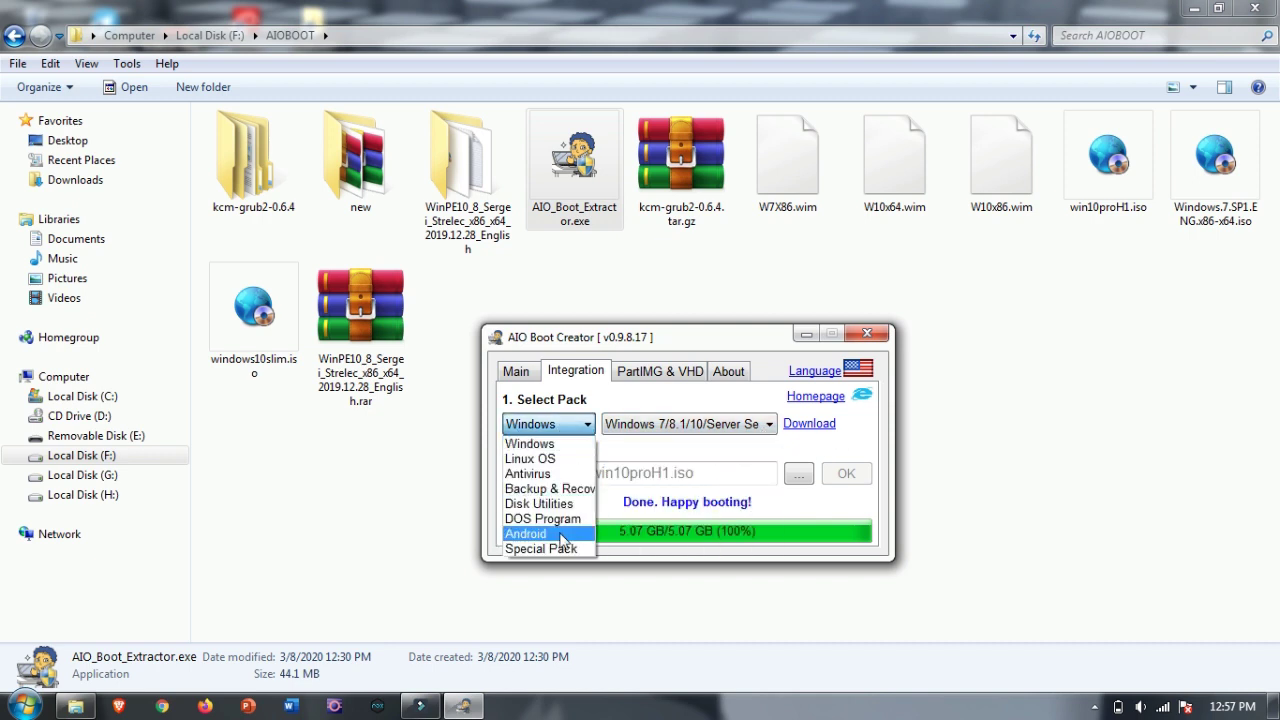
left_click(530, 458)
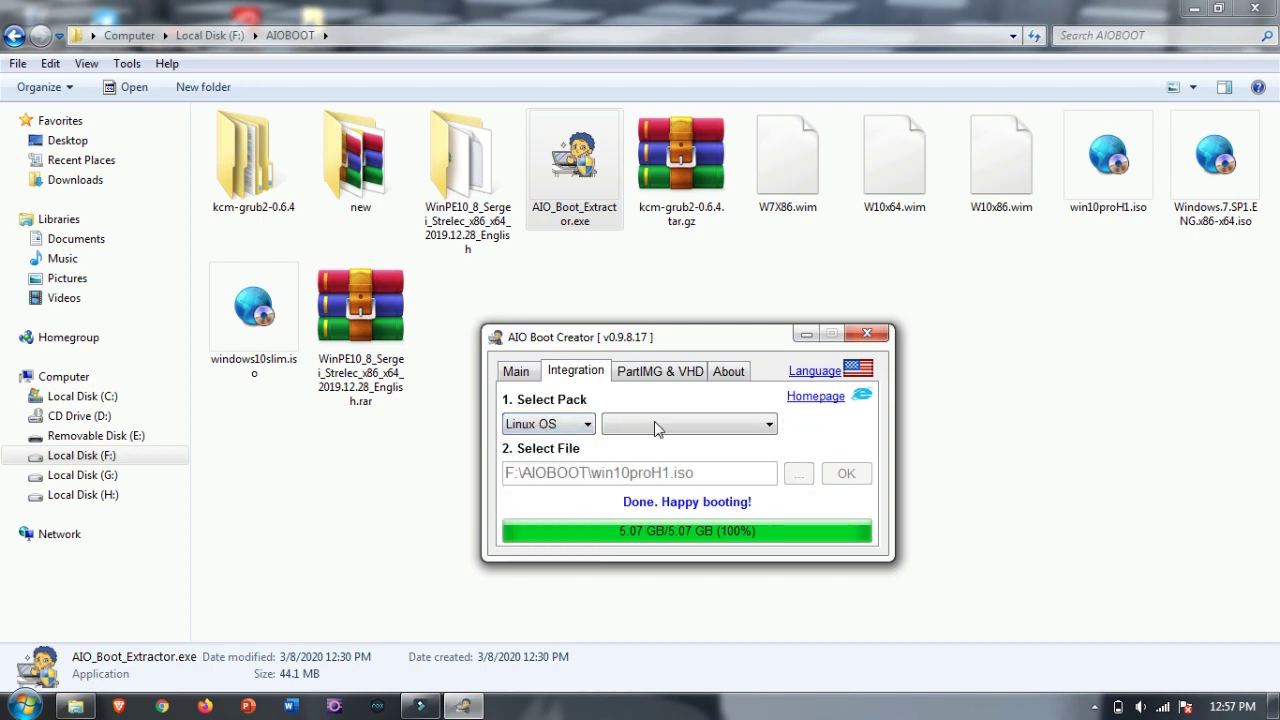
left_click(690, 424)
left_click_drag(758, 115, 745, 390)
scroll(745, 390, "down", 2)
left_click(575, 424)
left_click(575, 424)
left_click(530, 476)
left_click(570, 424)
left_click(550, 488)
Choose Special Pack as the integration pack and review the types it offers.
left_click(572, 424)
left_click(551, 549)
left_click(671, 424)
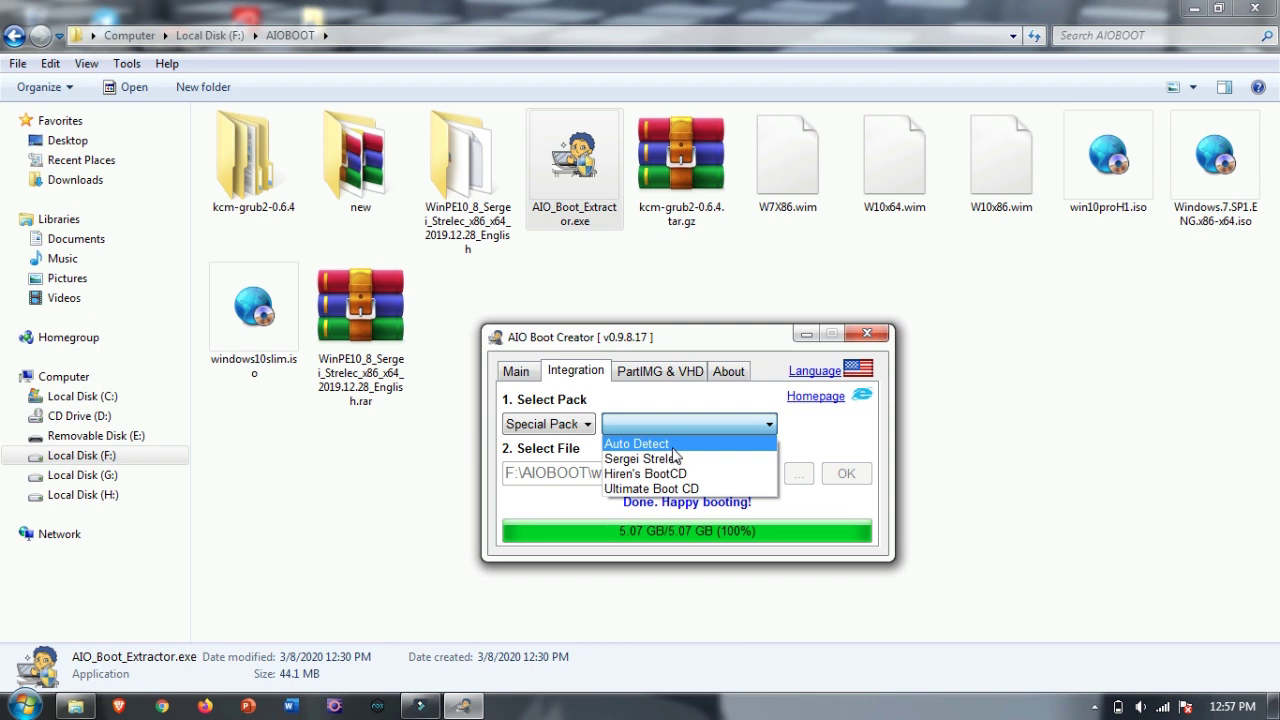
left_click(658, 425)
left_click(661, 428)
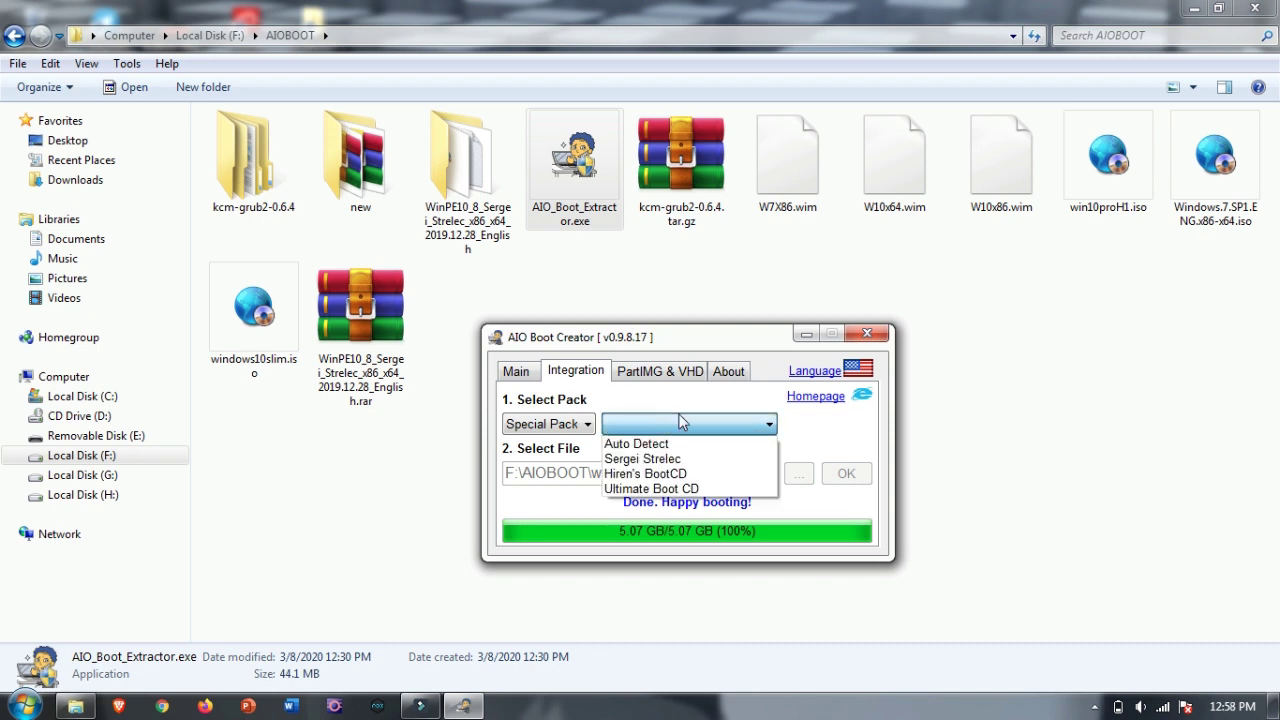
left_click(610, 395)
left_click_drag(657, 347, 677, 339)
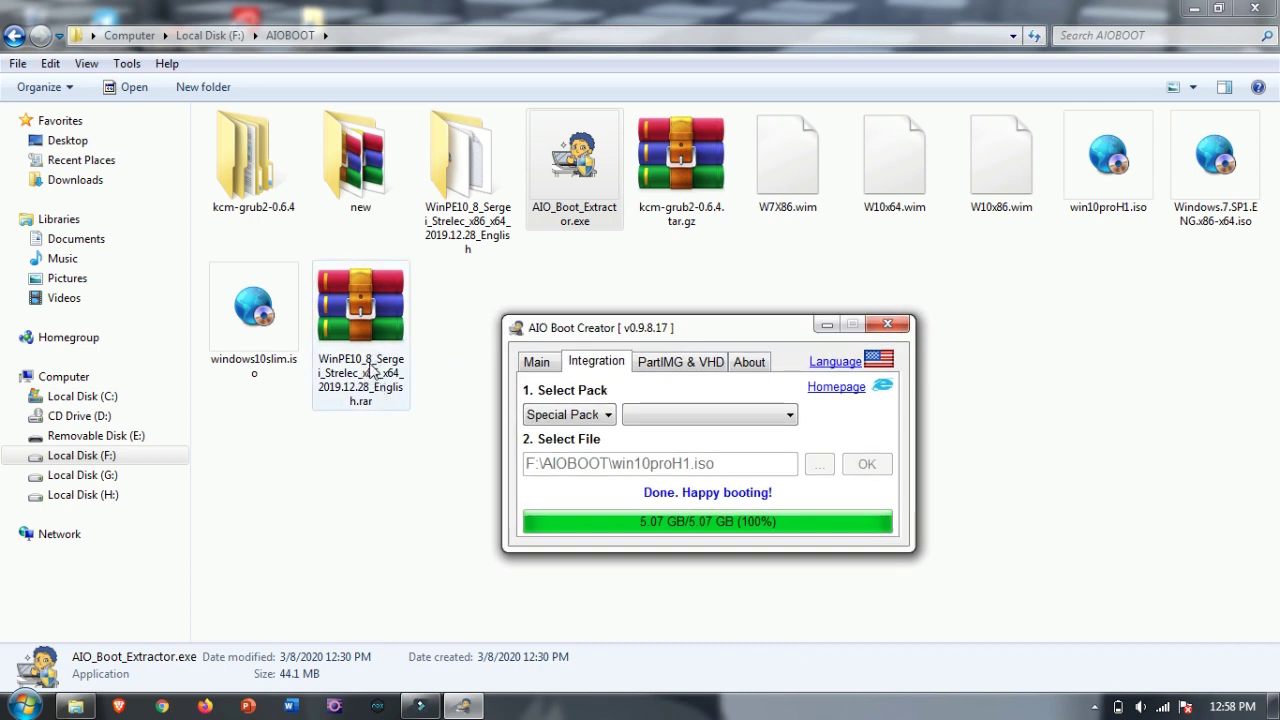
Set the Special Pack type to Sergei Strelec and check the AIOBOOT folder for an ISO to integrate, without loading one.
left_click(570, 416)
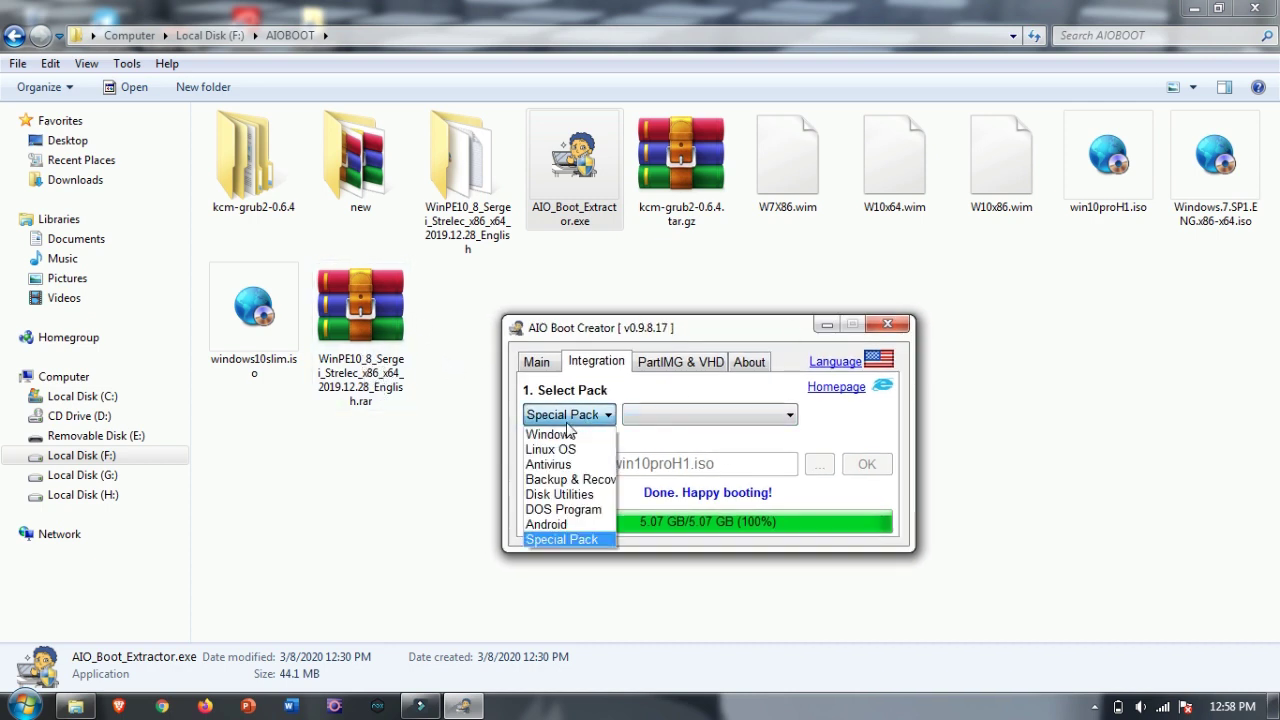
left_click(585, 544)
left_click(685, 420)
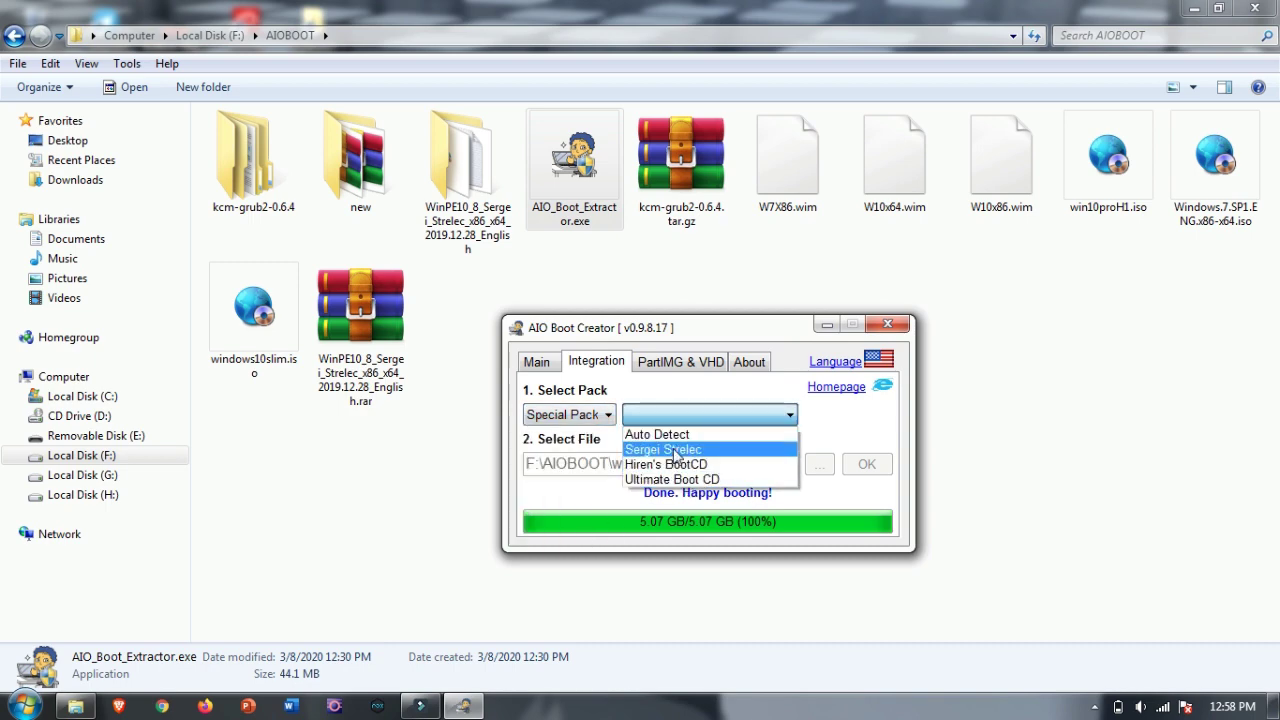
left_click(676, 447)
left_click(819, 465)
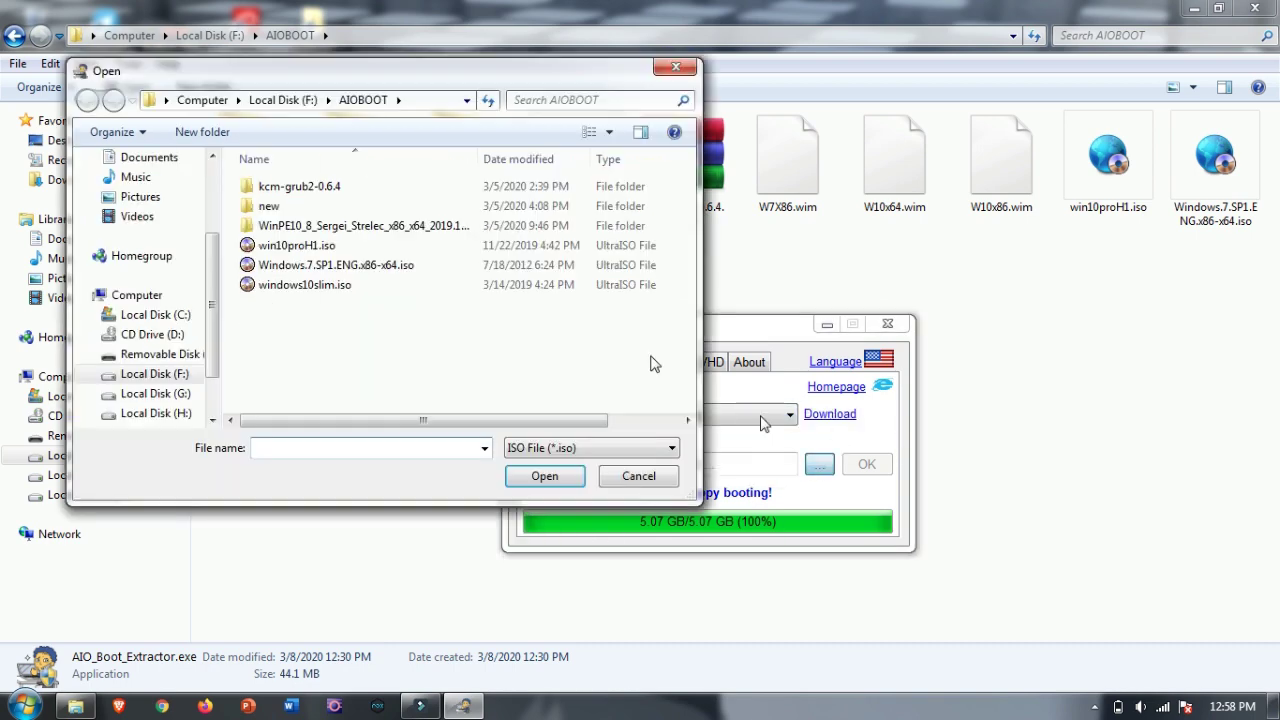
left_click(637, 477)
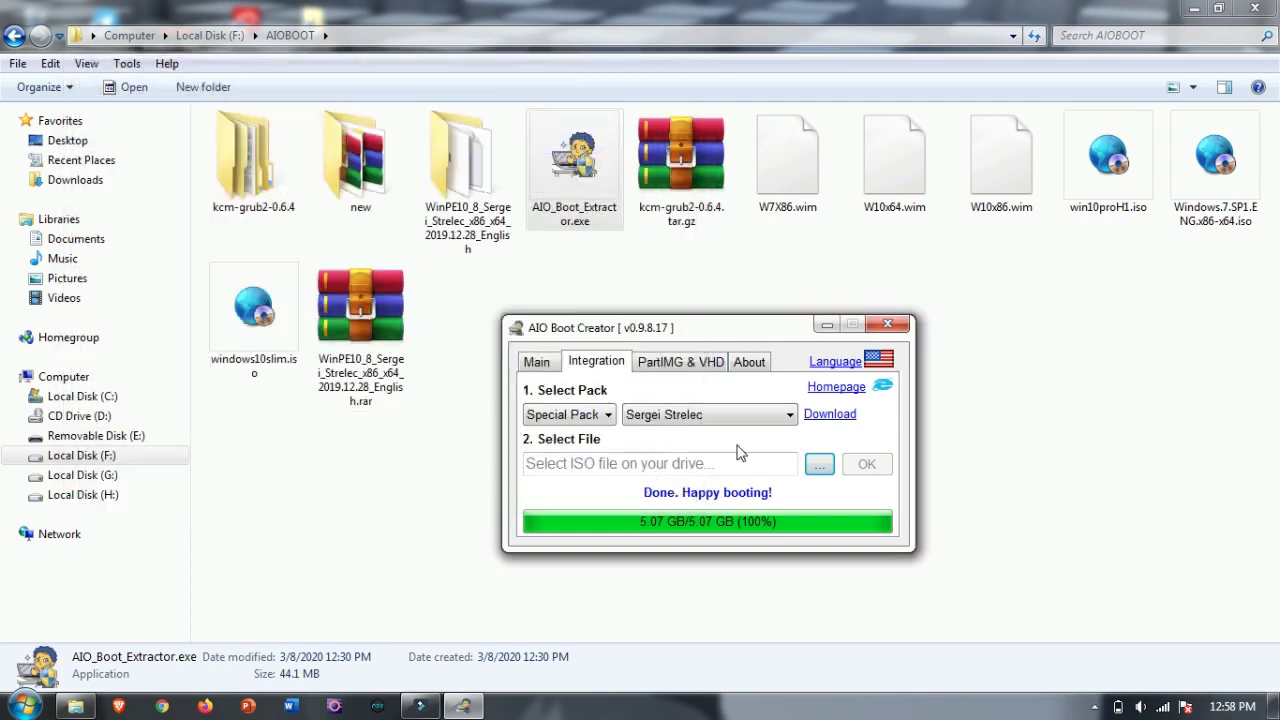
left_click_drag(711, 339, 745, 315)
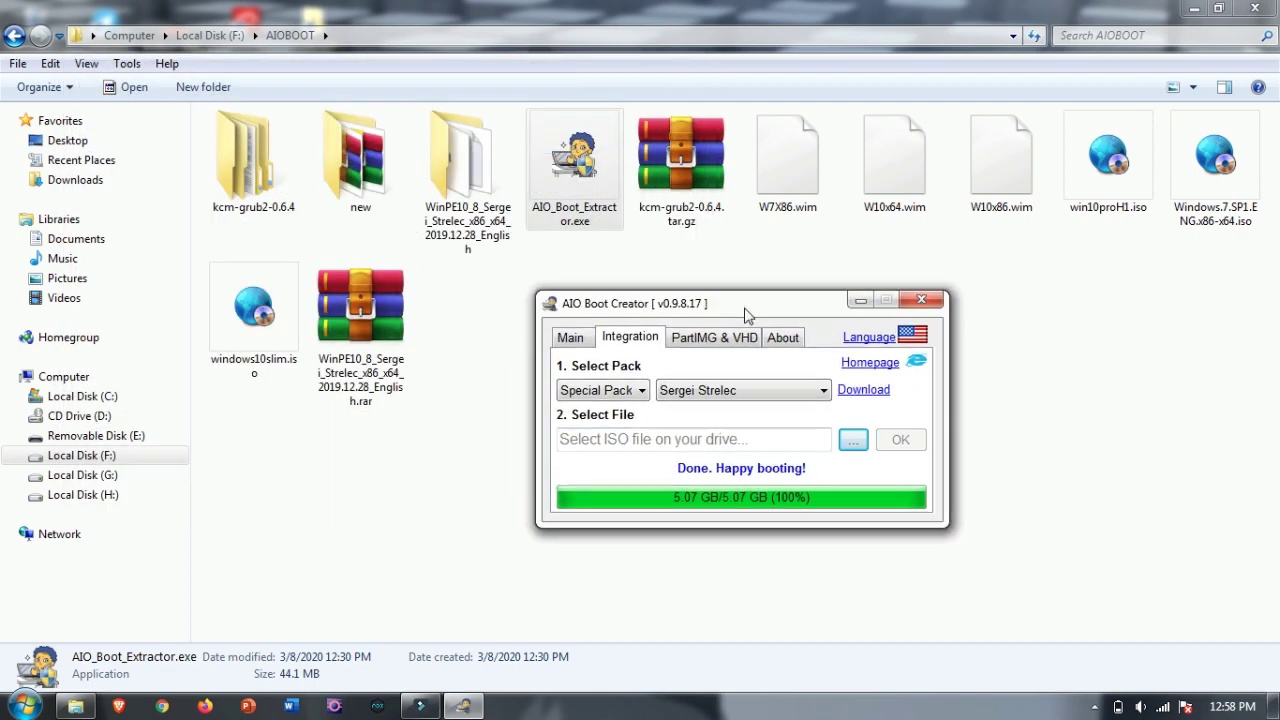
Switch the Special Pack type to Hiren's BootCD and check the AIOBOOT folder for a matching ISO, without loading one.
left_click(603, 390)
left_click(708, 392)
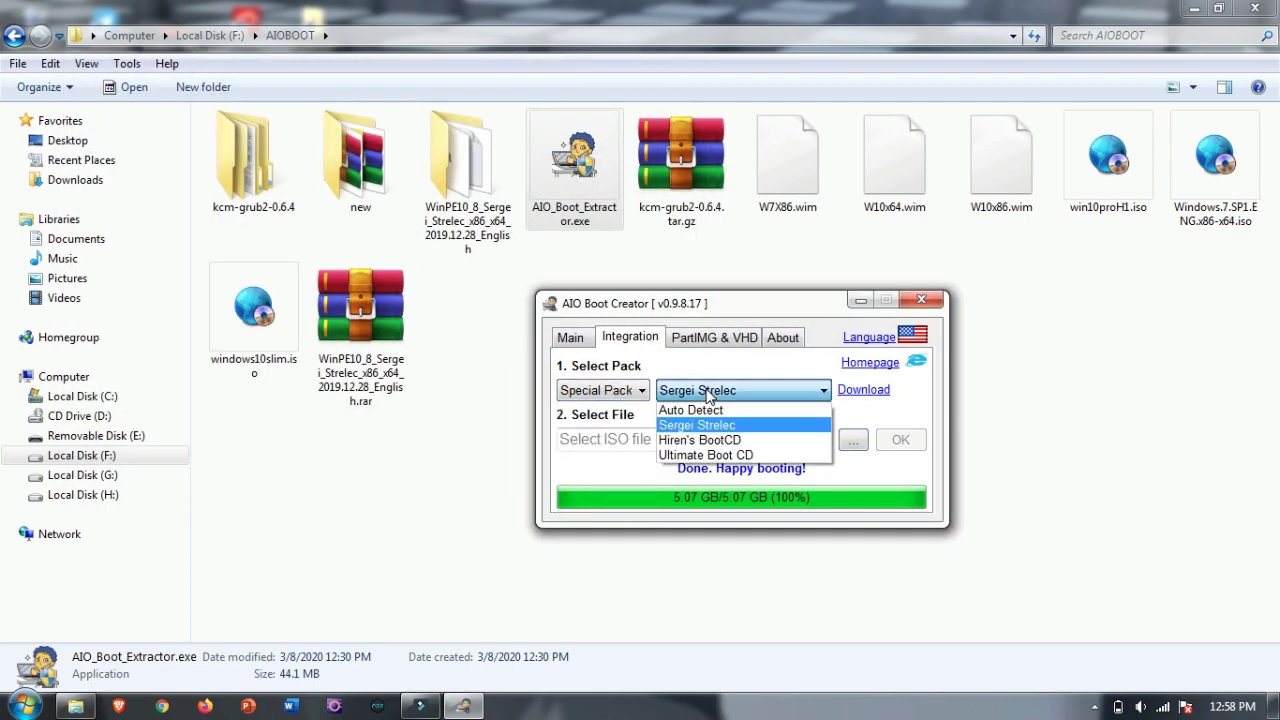
left_click(768, 441)
left_click(853, 440)
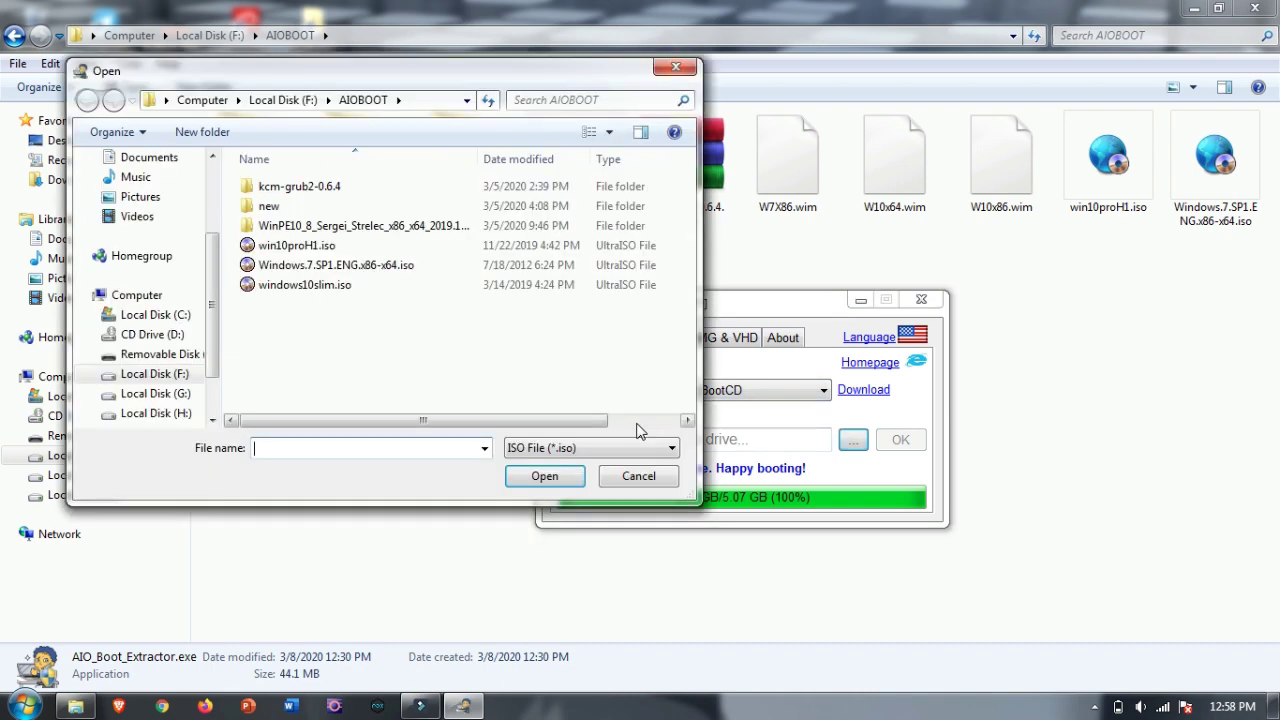
left_click(638, 476)
left_click(640, 390)
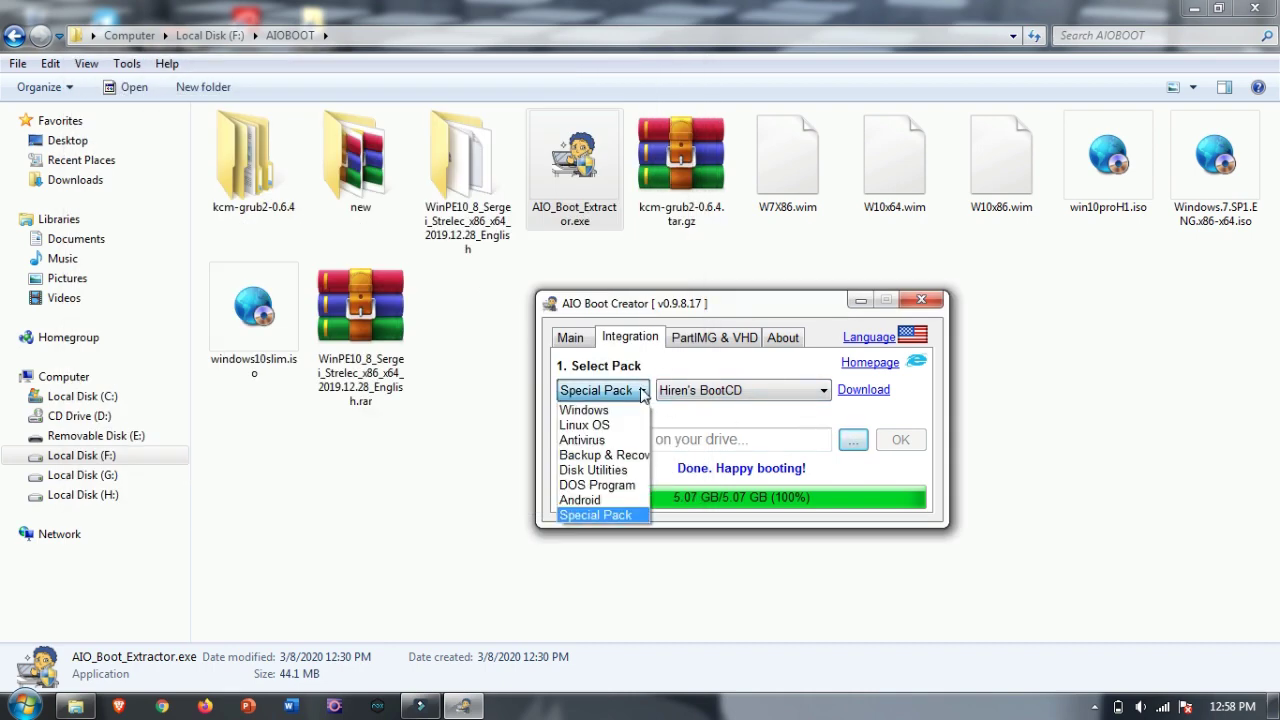
left_click(737, 427)
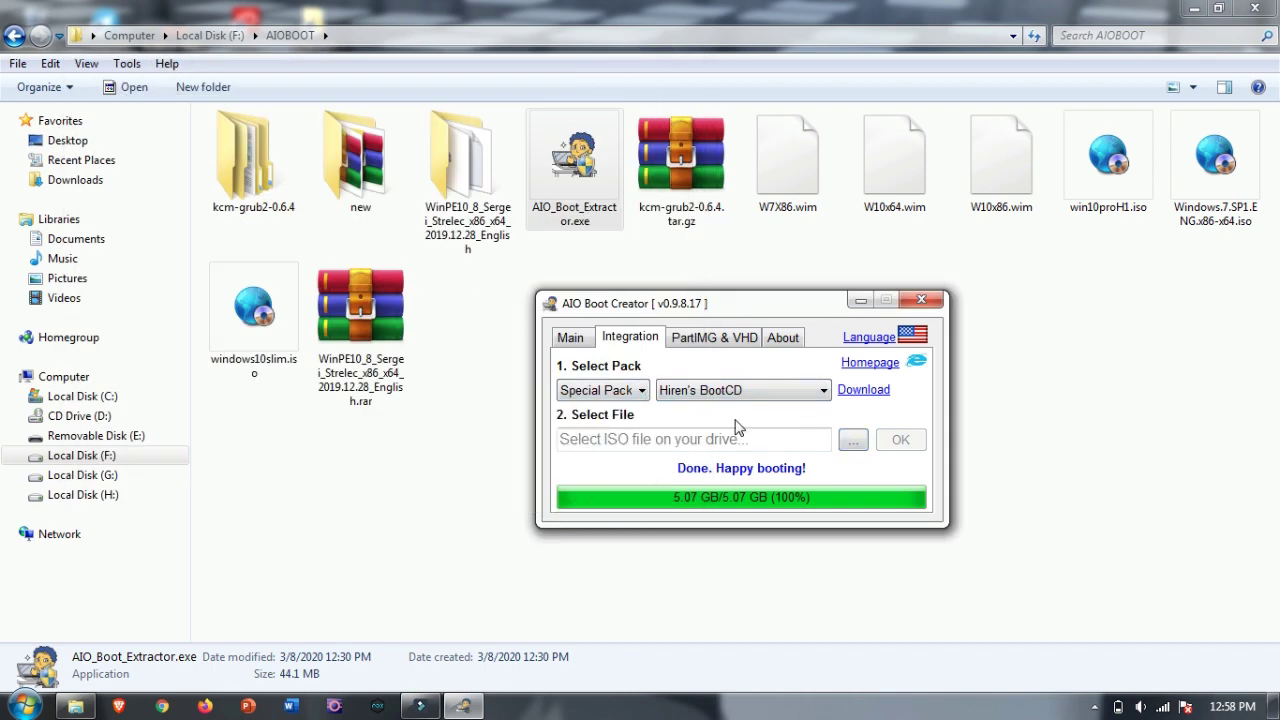
Review the current disk details, the integration options and the PartIMG & VHD options, and return the integration pack to Windows.
left_click(572, 338)
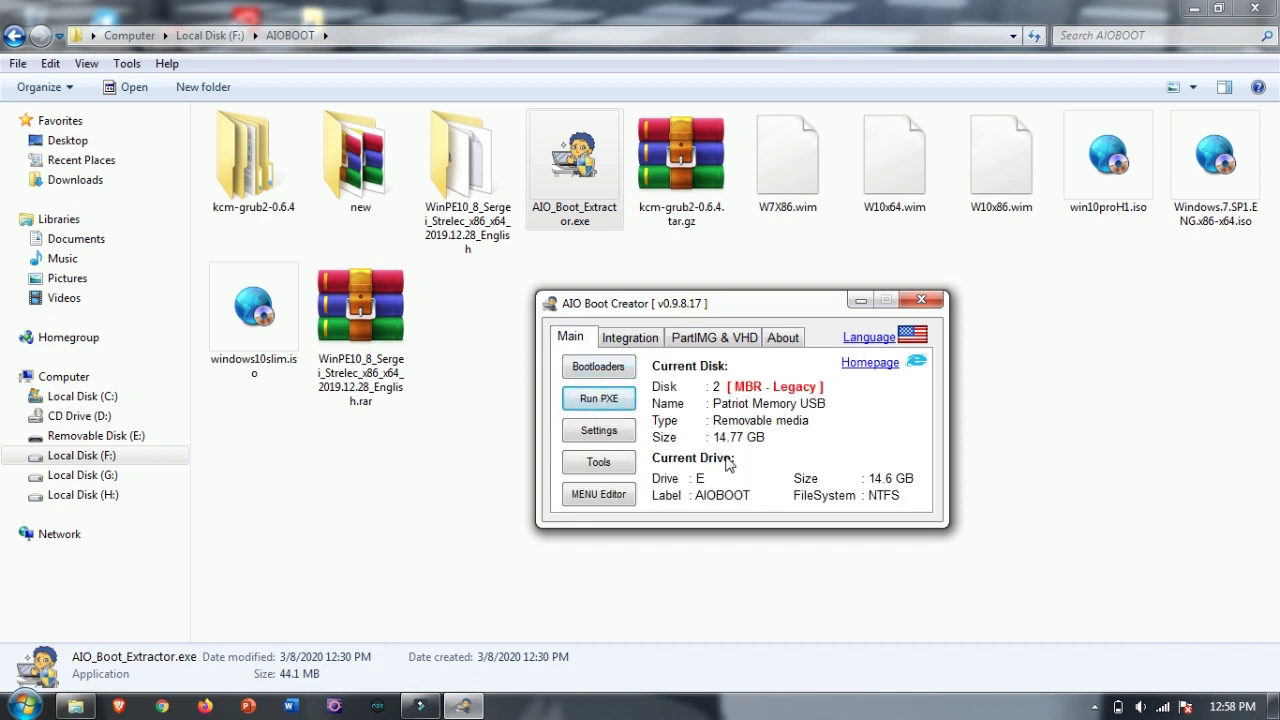
left_click(630, 338)
left_click(688, 340)
left_click(570, 338)
left_click(632, 338)
left_click(640, 390)
left_click(600, 406)
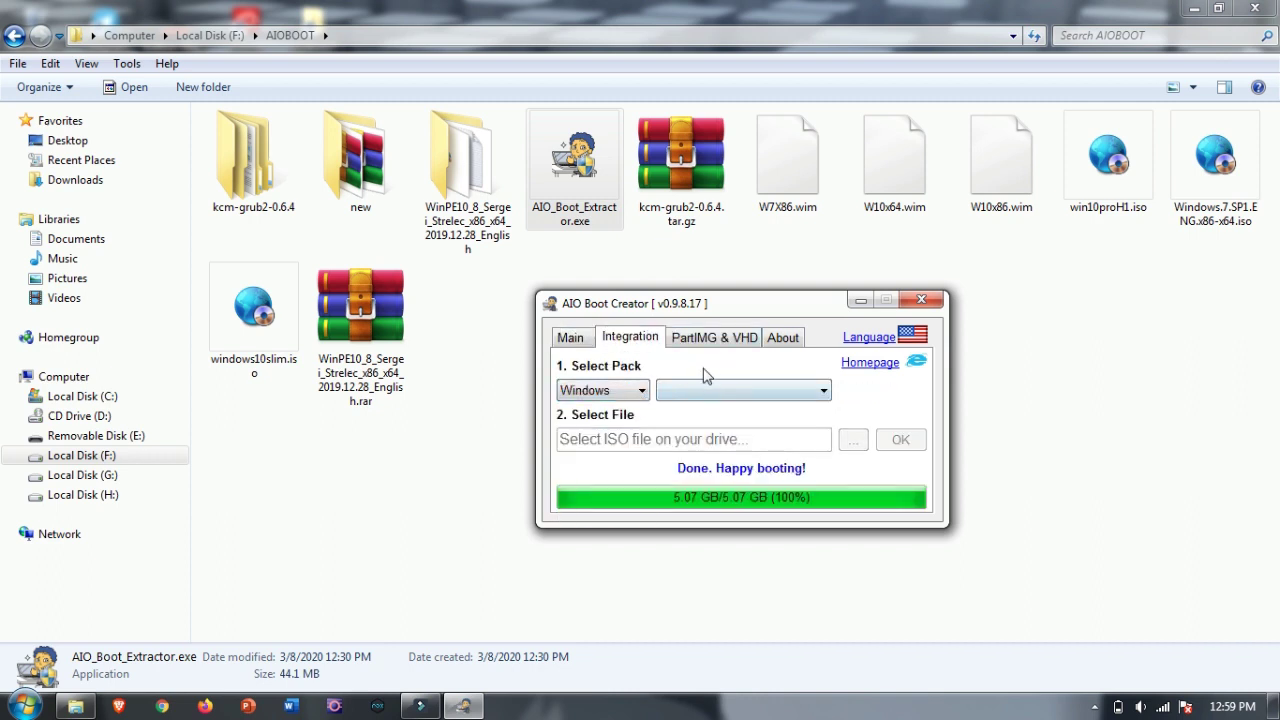
Close AIO Boot Creator, check the files on Removable Disk (E:) and close the file window.
left_click(924, 304)
left_click(106, 436)
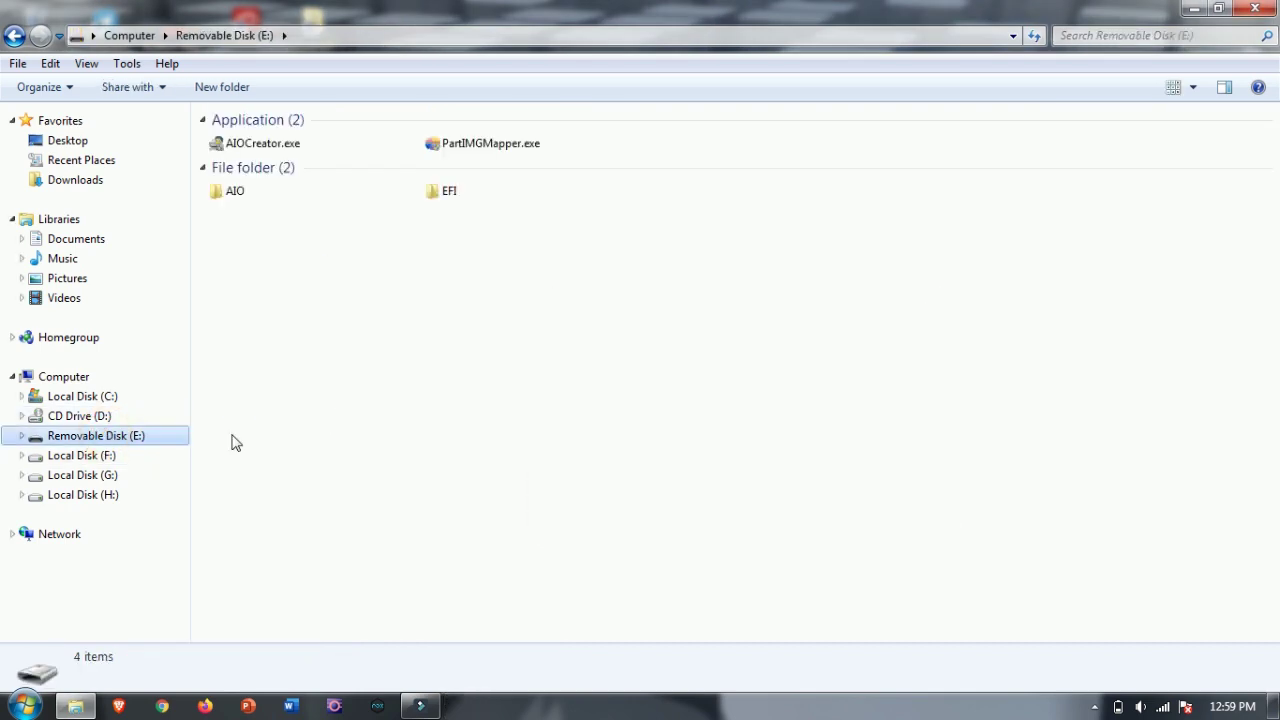
left_click(1262, 9)
right_click(817, 257)
left_click(864, 310)
right_click(773, 257)
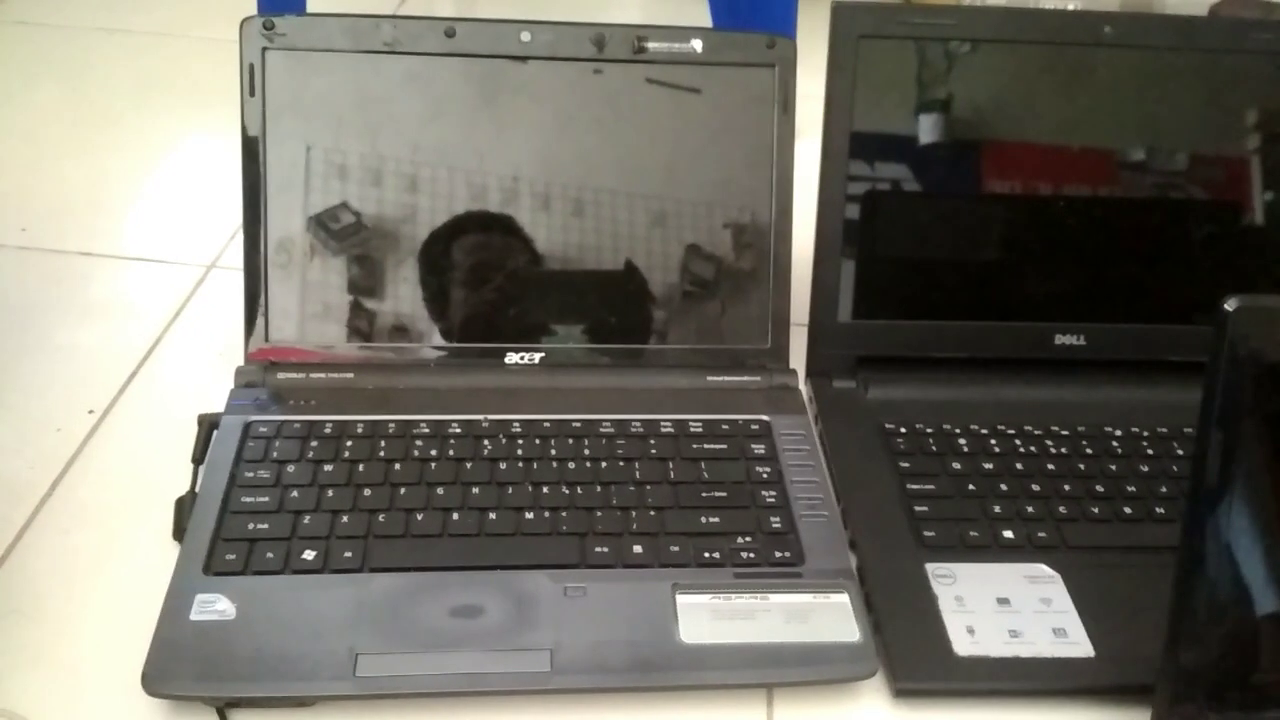